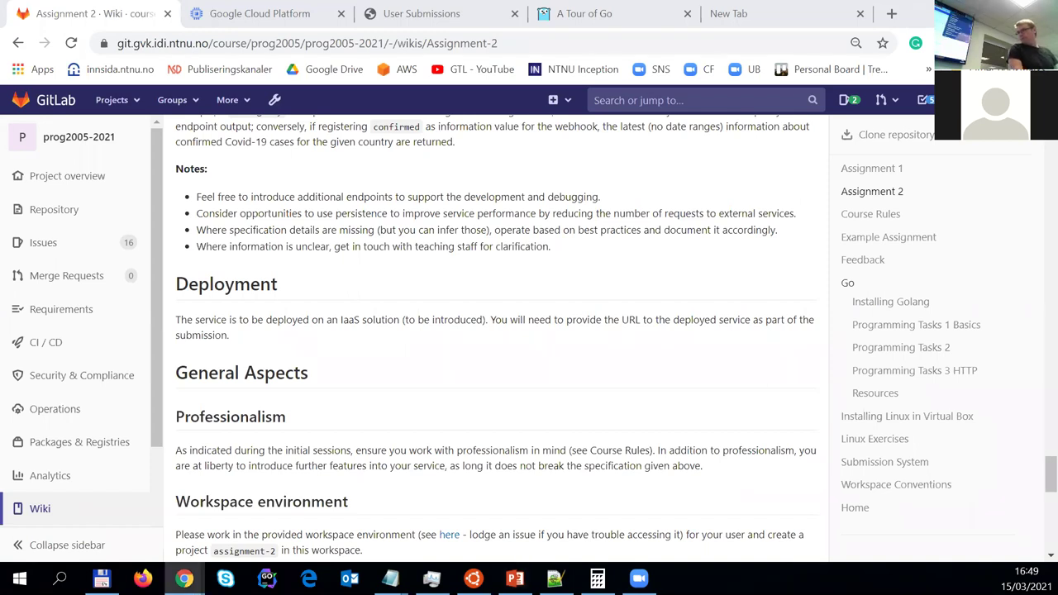
pyautogui.moveTo(608, 6); pyautogui.dragTo(608, 75)
pyautogui.click(719, 99)
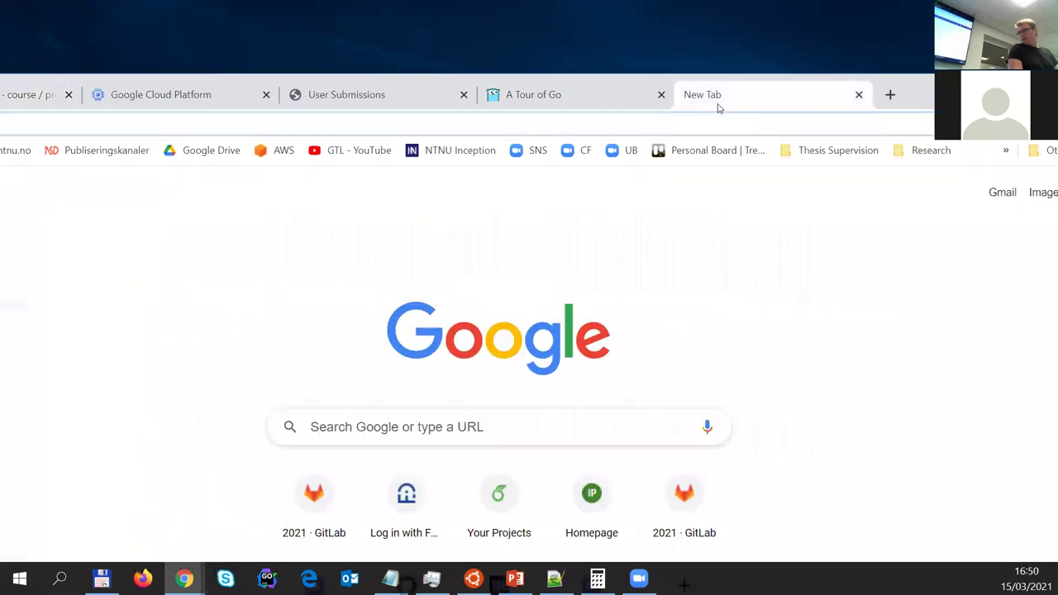
pyautogui.click(579, 121)
pyautogui.write('https://aws.amazon.com/about-aws/global-infrastructure/')
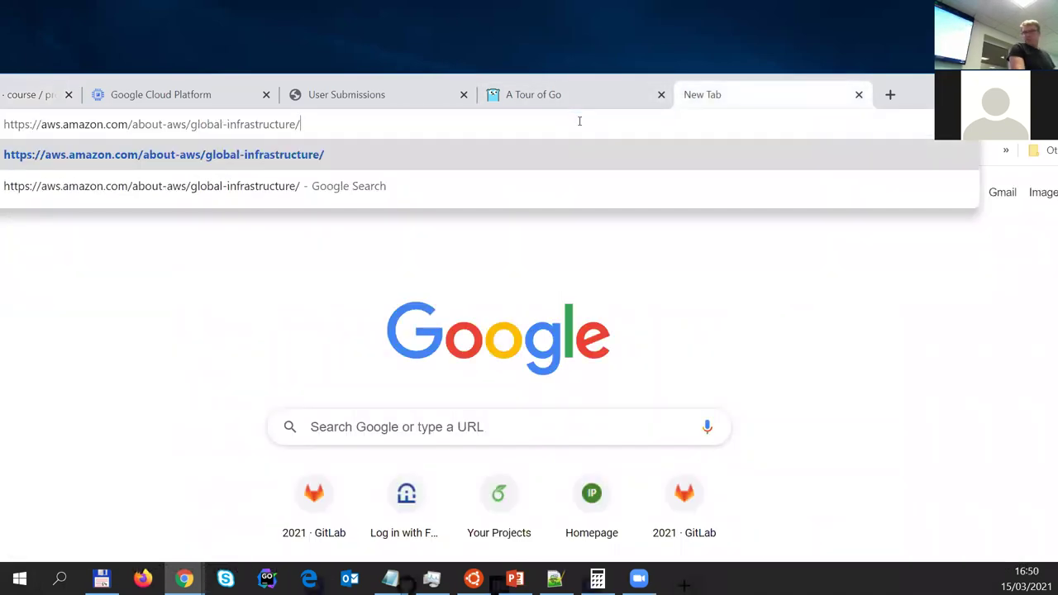
pyautogui.press('Return')
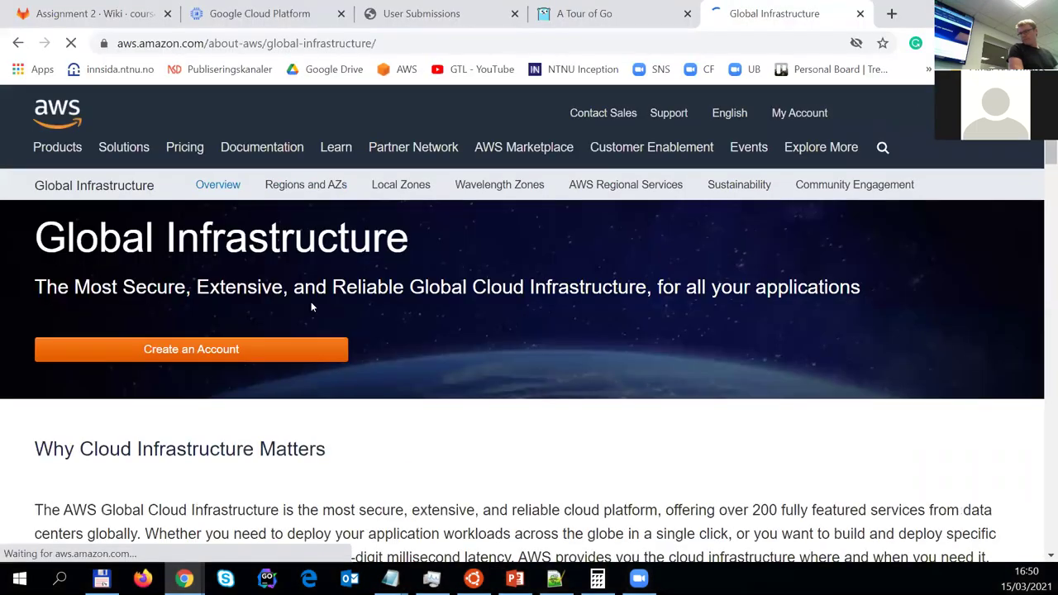
# Examine the European regions on the AWS region map, including the details for Spain, Ireland and Stockholm.
pyautogui.scroll(-6, 269, 322)
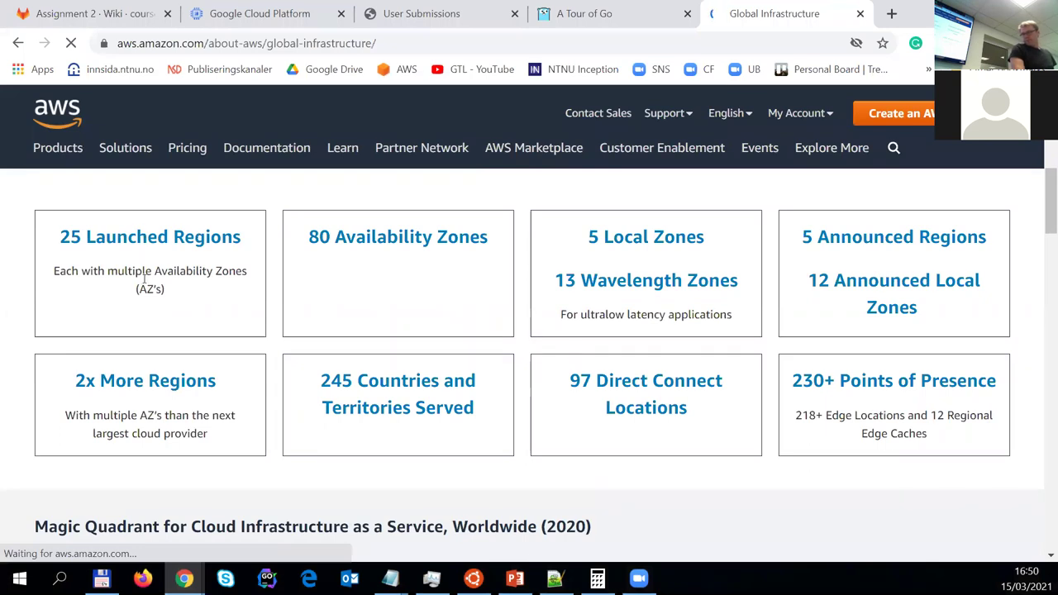
pyautogui.scroll(-10, 147, 281)
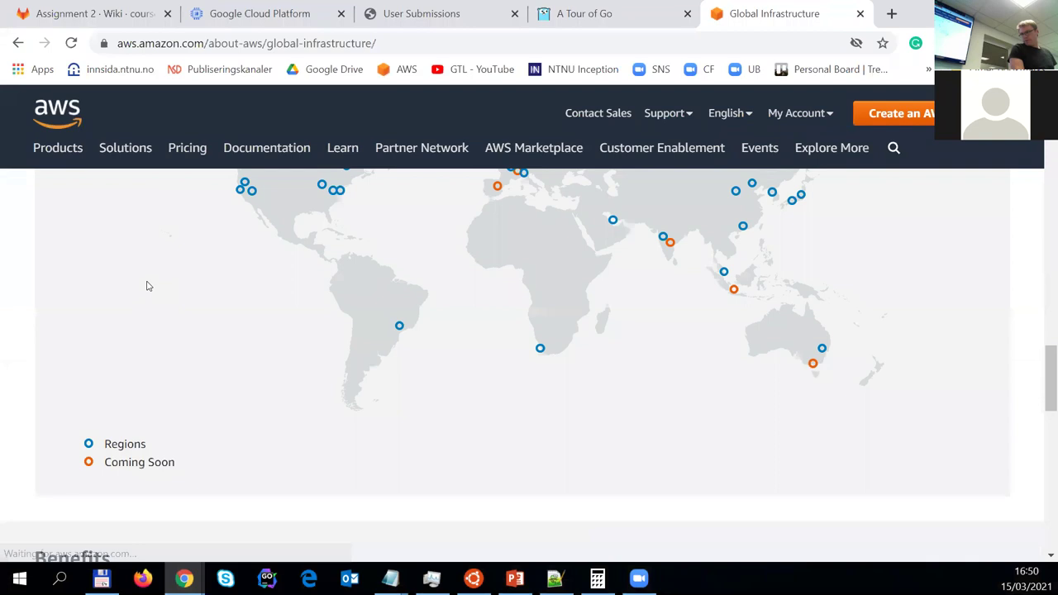
pyautogui.scroll(2, 147, 286)
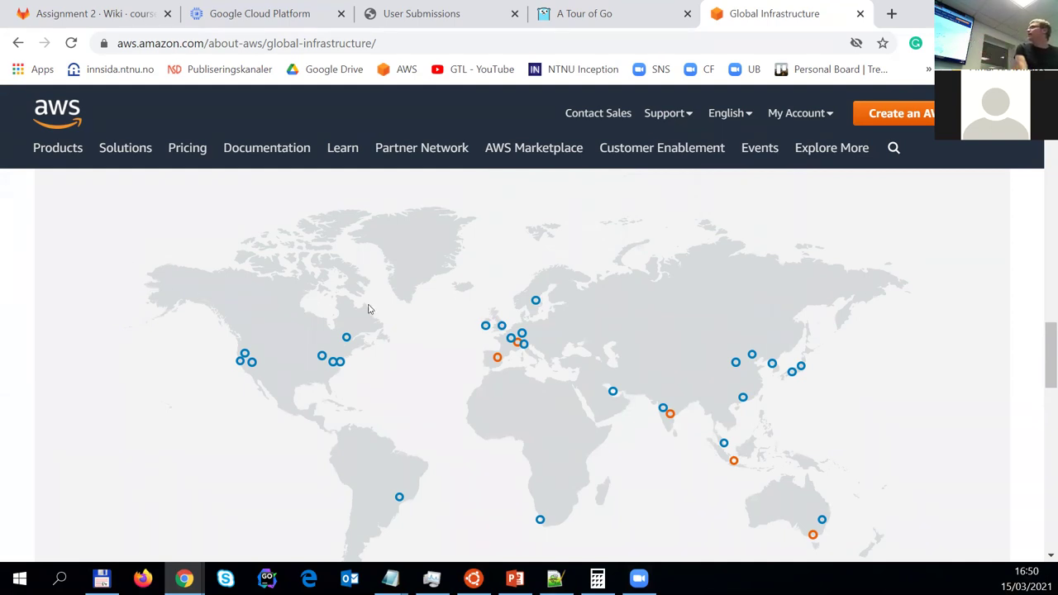
pyautogui.moveTo(498, 357)
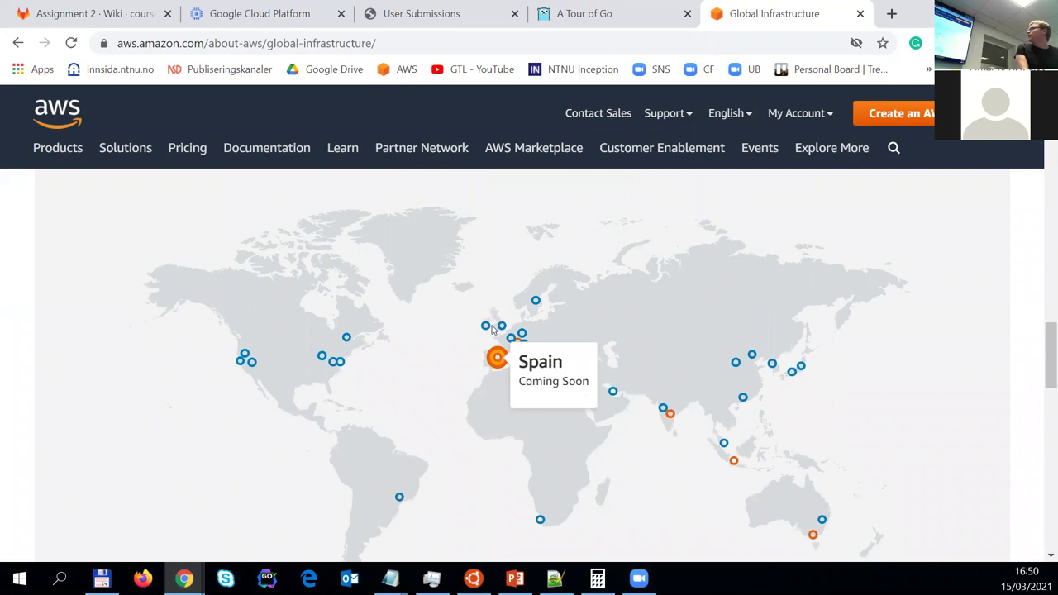
pyautogui.moveTo(483, 326)
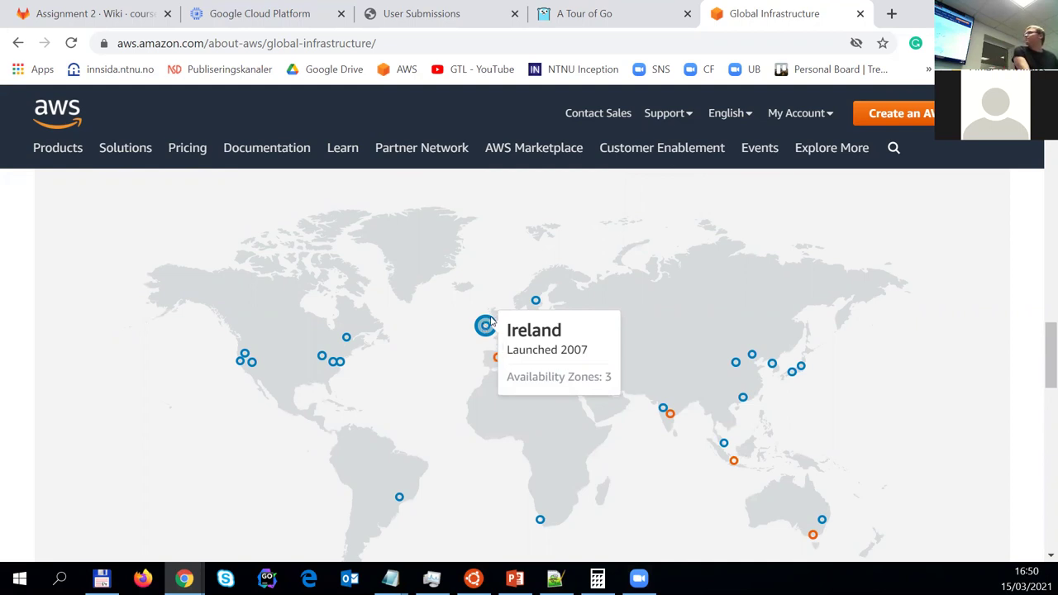
pyautogui.moveTo(537, 302)
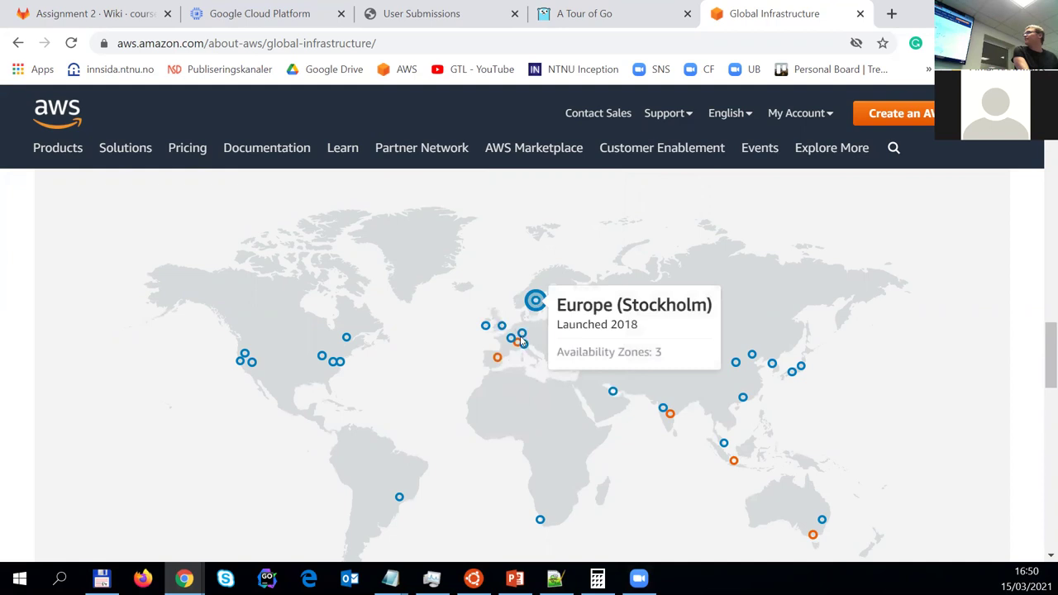
pyautogui.moveTo(521, 334)
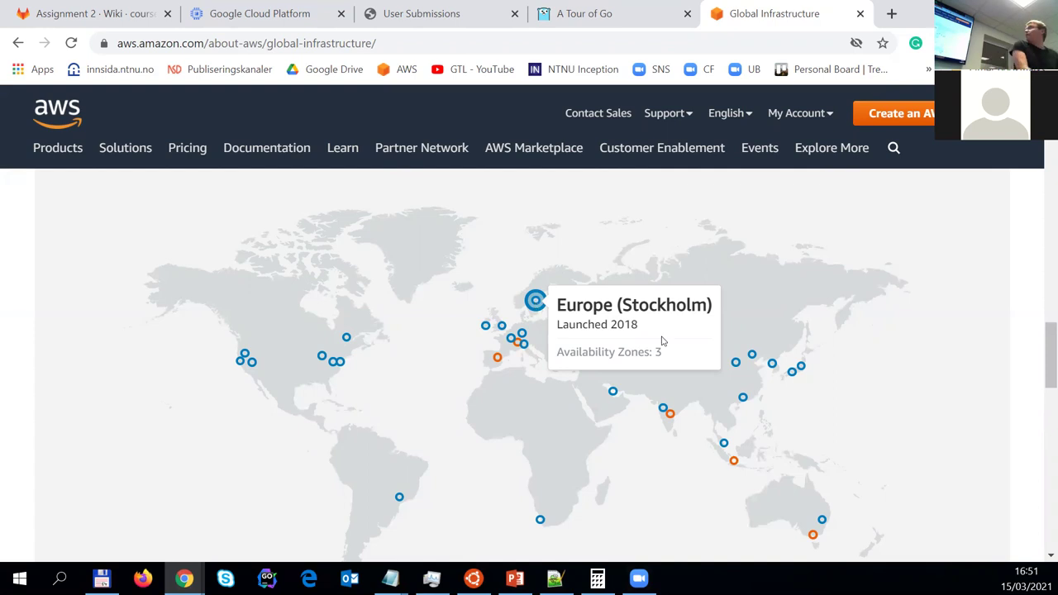
# Inspect the Jakarta and Singapore regions on the AWS region map.
pyautogui.scroll(-1, 659, 389)
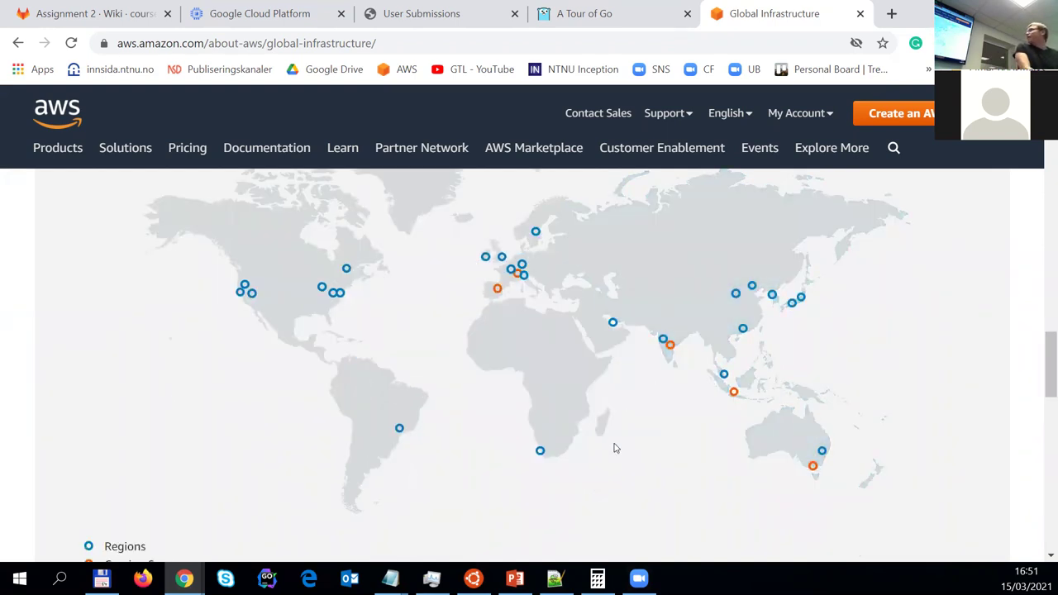
pyautogui.scroll(1, 614, 448)
pyautogui.moveTo(736, 419)
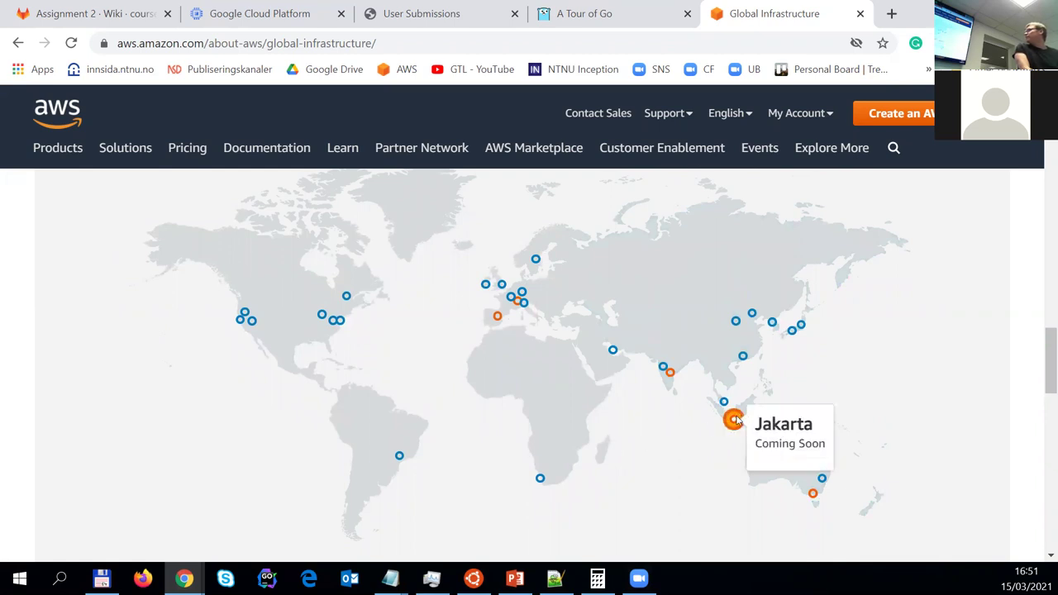
pyautogui.moveTo(724, 403)
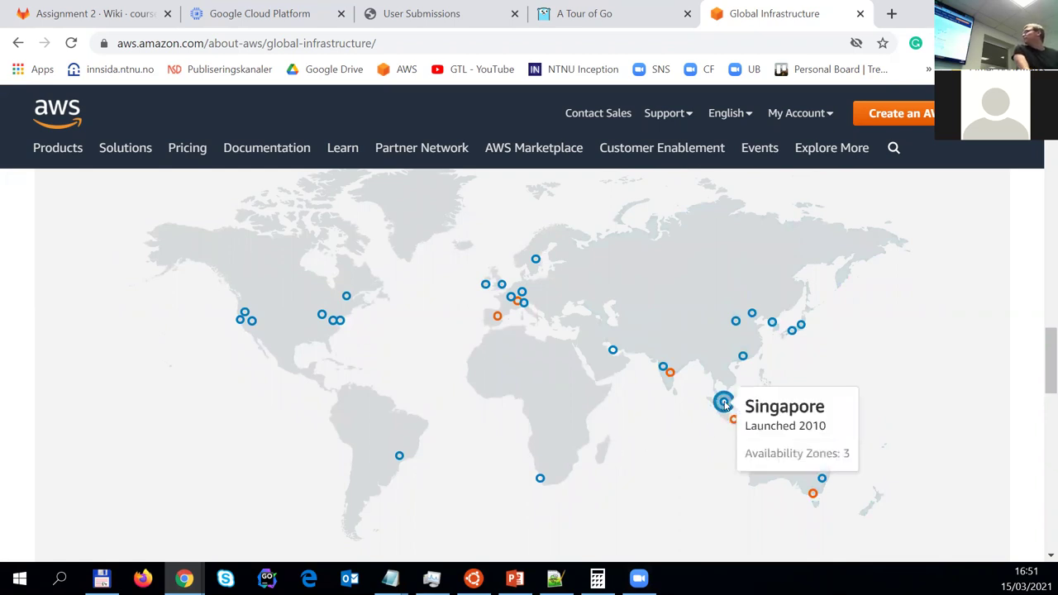
pyautogui.scroll(2, 670, 436)
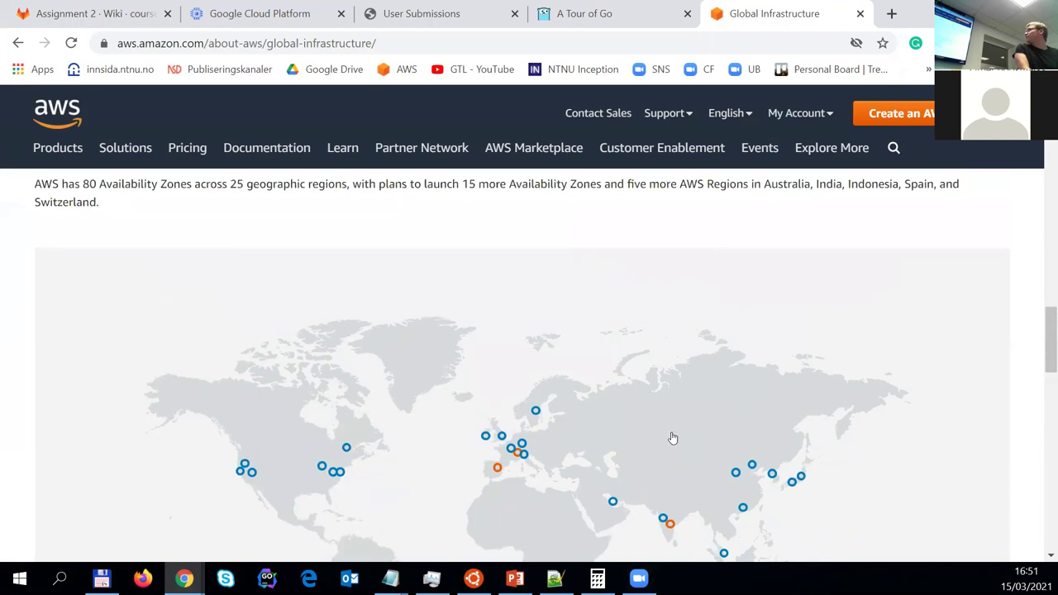
pyautogui.scroll(-2, 672, 438)
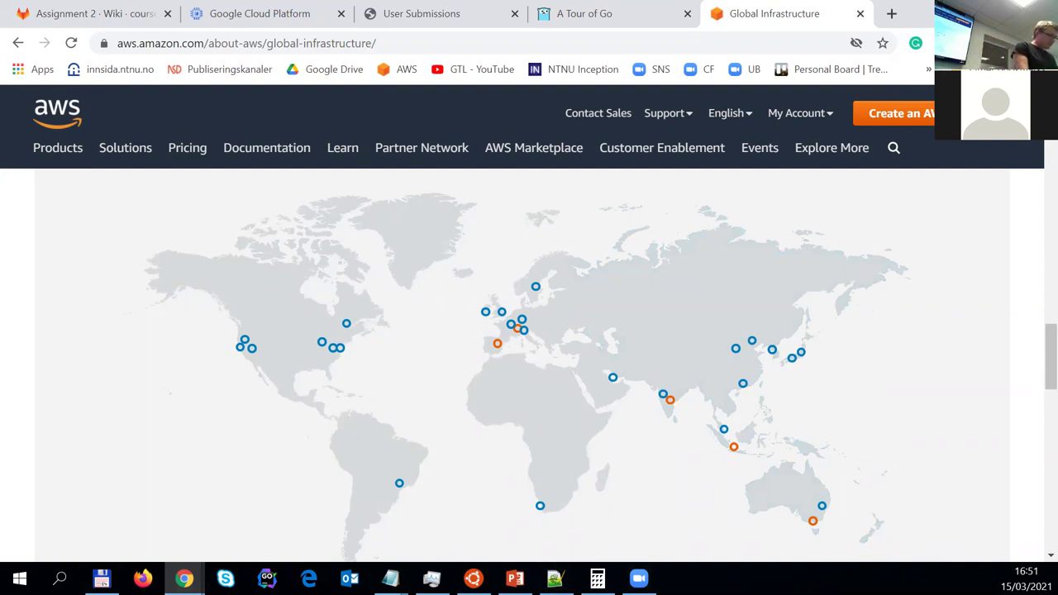
pyautogui.hotkey('alt', 'Tab')
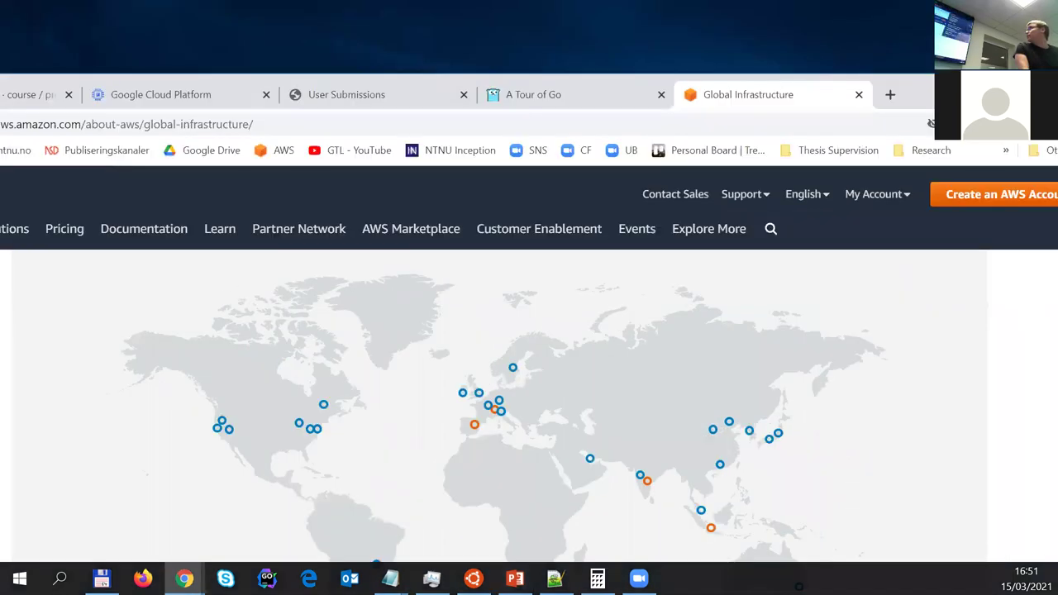
pyautogui.click(895, 99)
pyautogui.write('https://cloud.google.com/about/locations/')
pyautogui.press('Return')
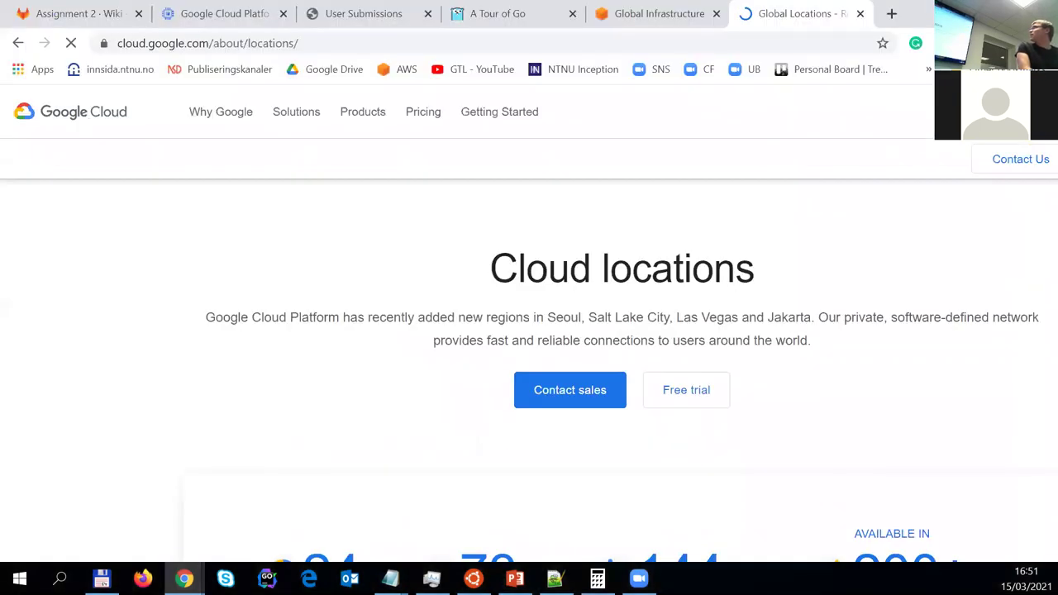
# Examine the Google Cloud region and zone figures and the world map of current and future regions.
pyautogui.scroll(-4, 765, 332)
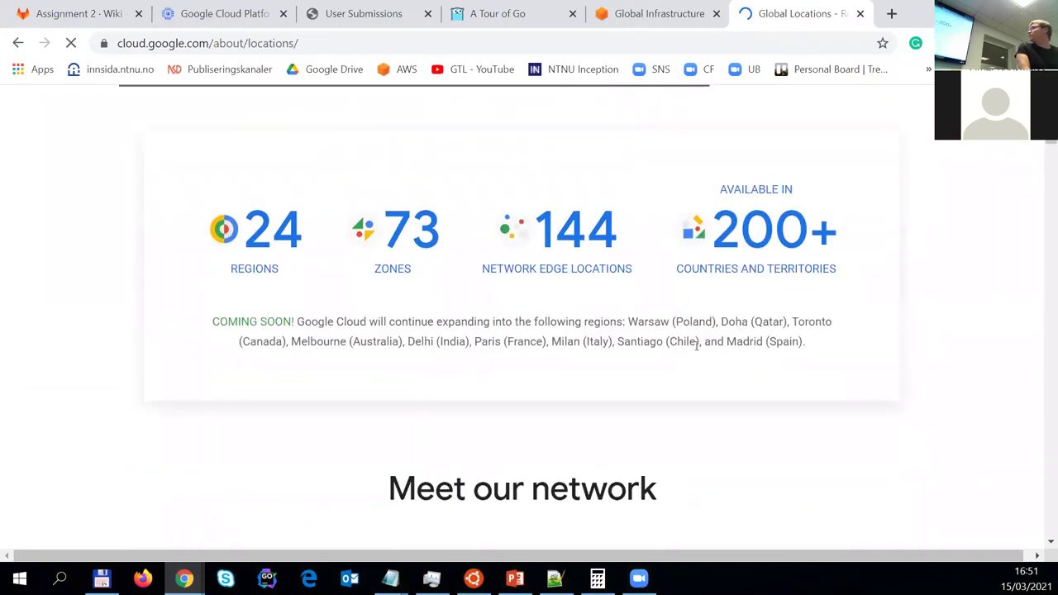
pyautogui.scroll(-5, 695, 347)
pyautogui.scroll(-1, 695, 347)
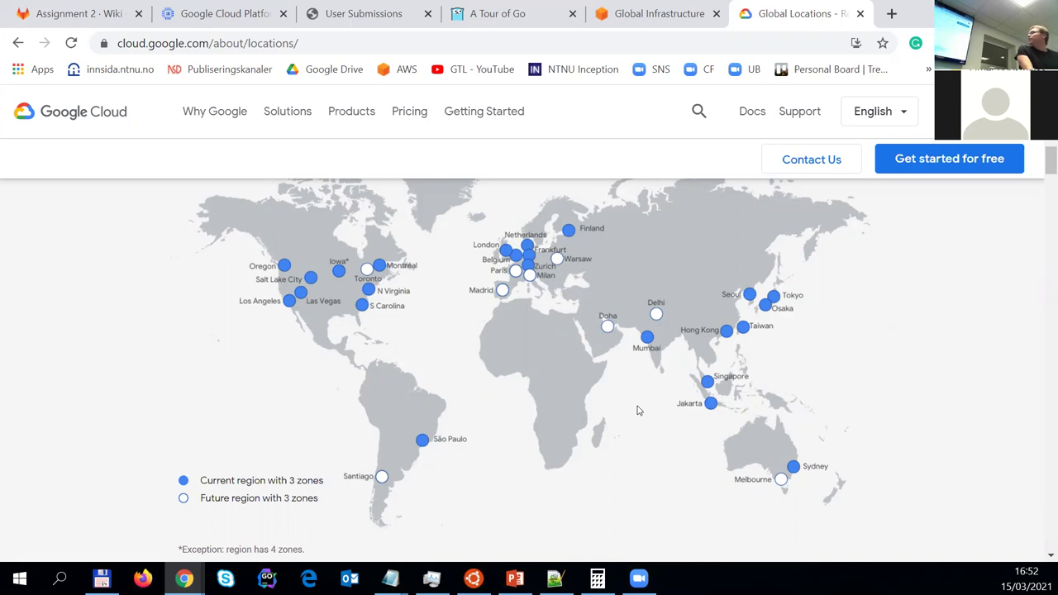
pyautogui.scroll(4, 637, 410)
# Review the Americas product availability table, covering Compute, Storage & Databases, and Big Data & Machine Learning.
pyautogui.scroll(-6, 637, 410)
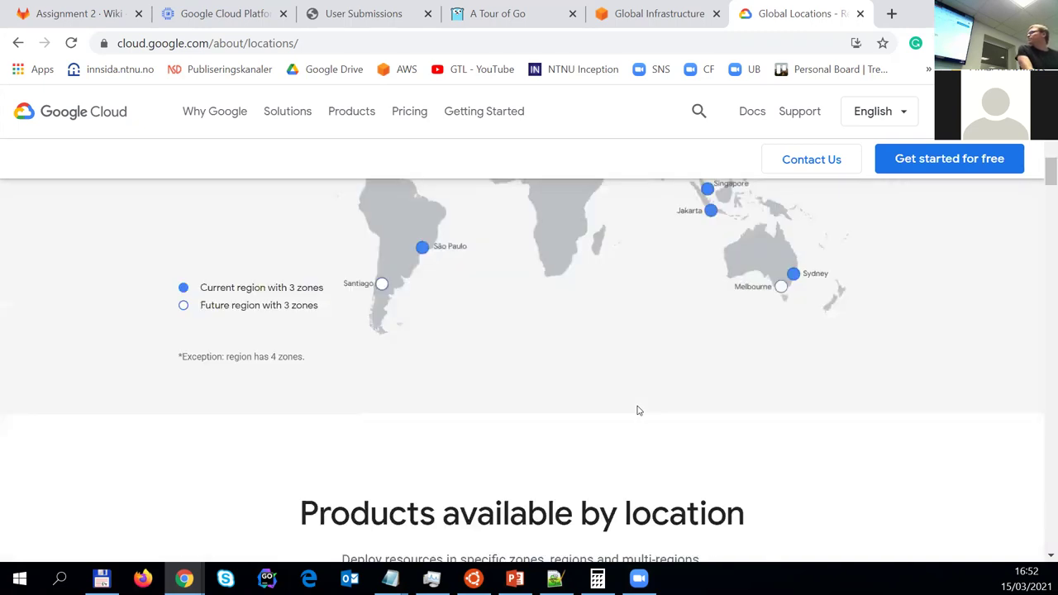
pyautogui.scroll(-2, 637, 410)
pyautogui.scroll(-3, 637, 410)
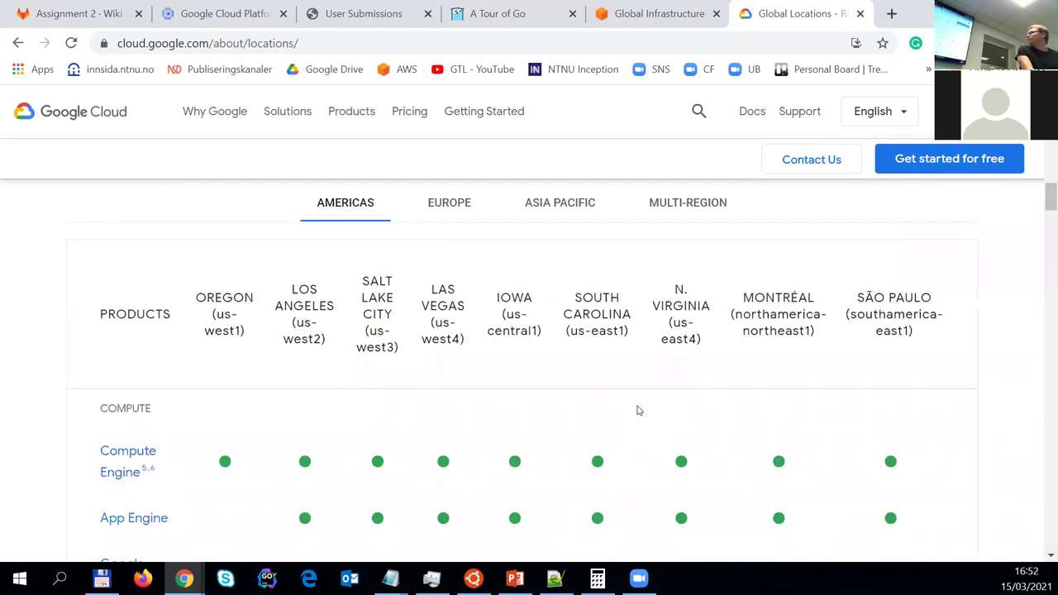
pyautogui.scroll(-2, 637, 410)
pyautogui.scroll(-1, 637, 410)
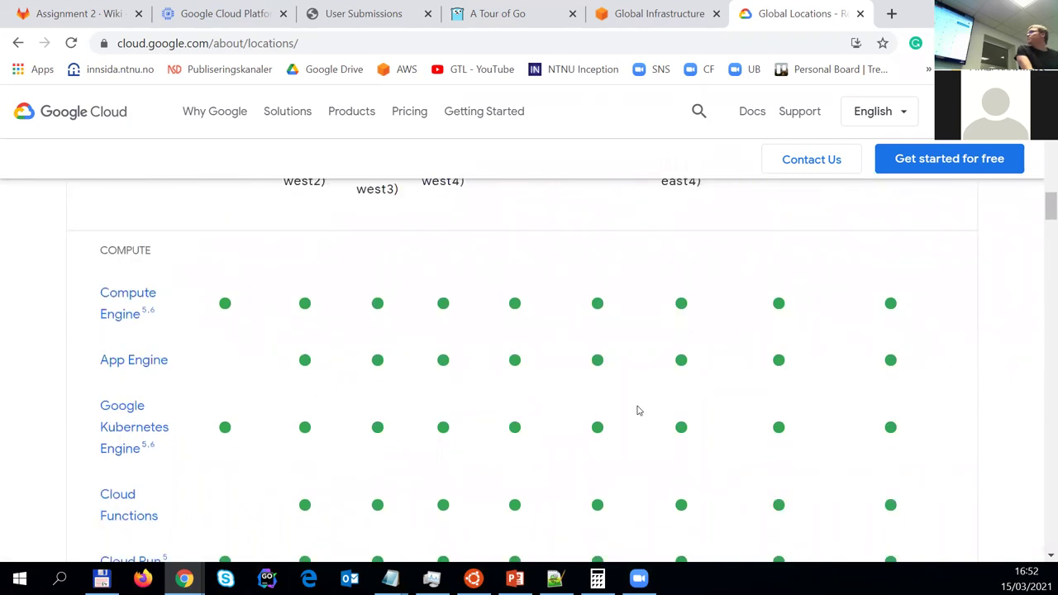
pyautogui.scroll(-2, 637, 410)
pyautogui.scroll(-1, 637, 410)
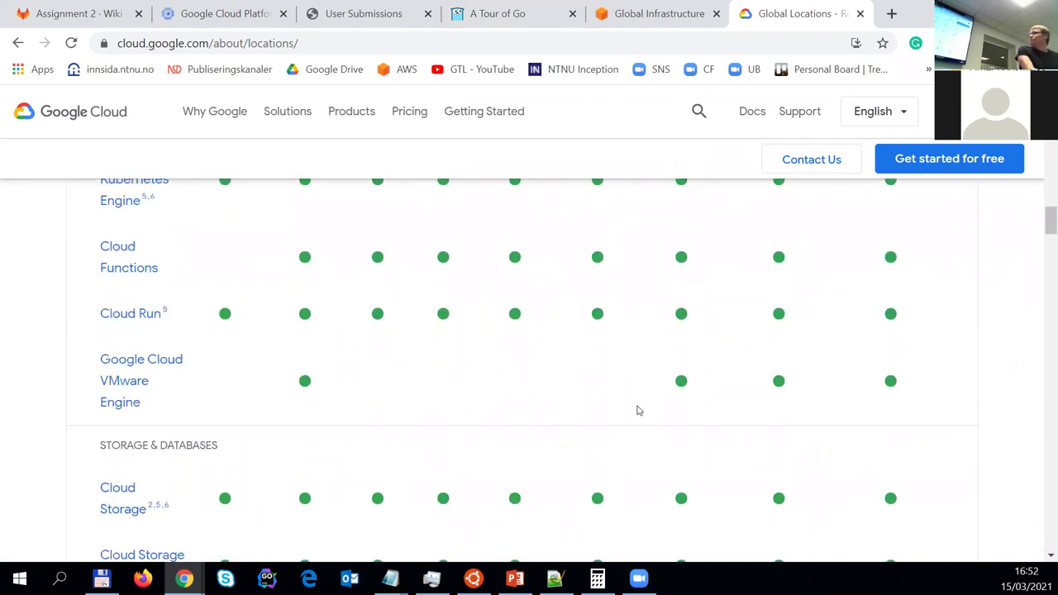
pyautogui.scroll(-1, 637, 410)
pyautogui.scroll(-1, 637, 409)
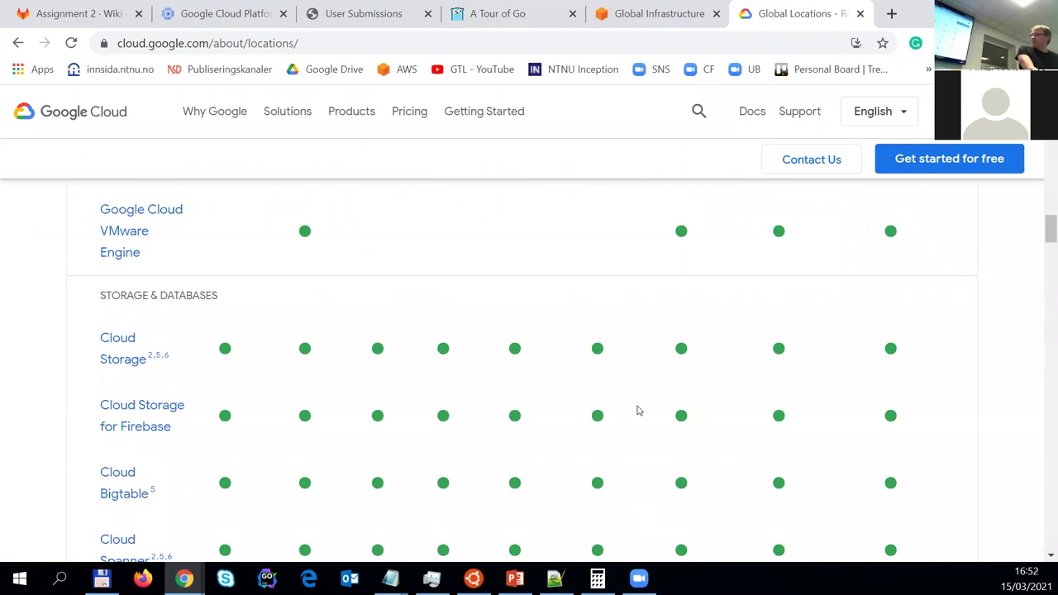
pyautogui.scroll(-1, 637, 409)
pyautogui.scroll(2, 637, 409)
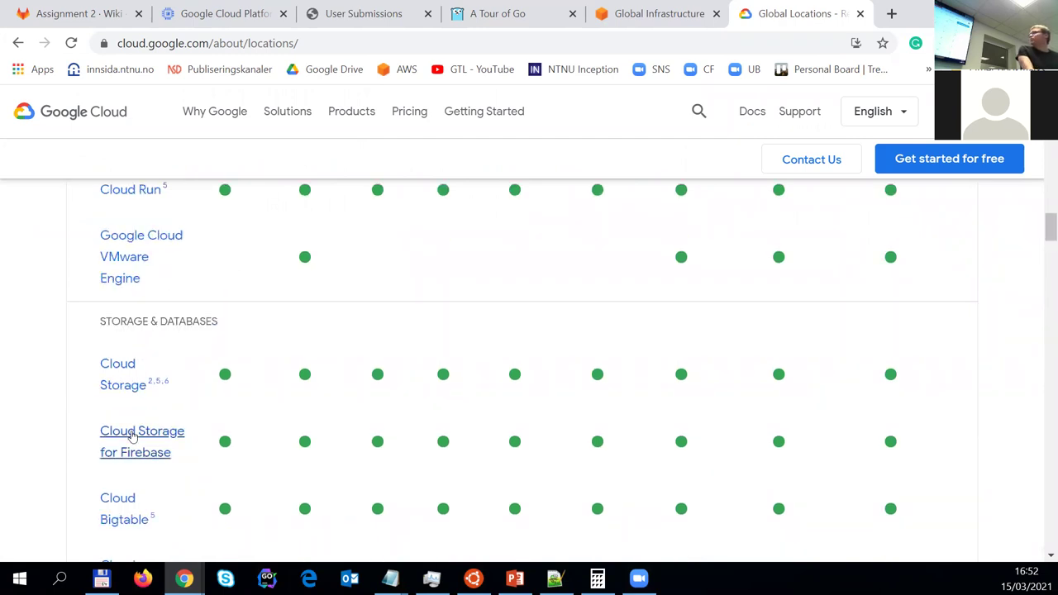
pyautogui.scroll(-2, 132, 436)
pyautogui.scroll(-2, 132, 436)
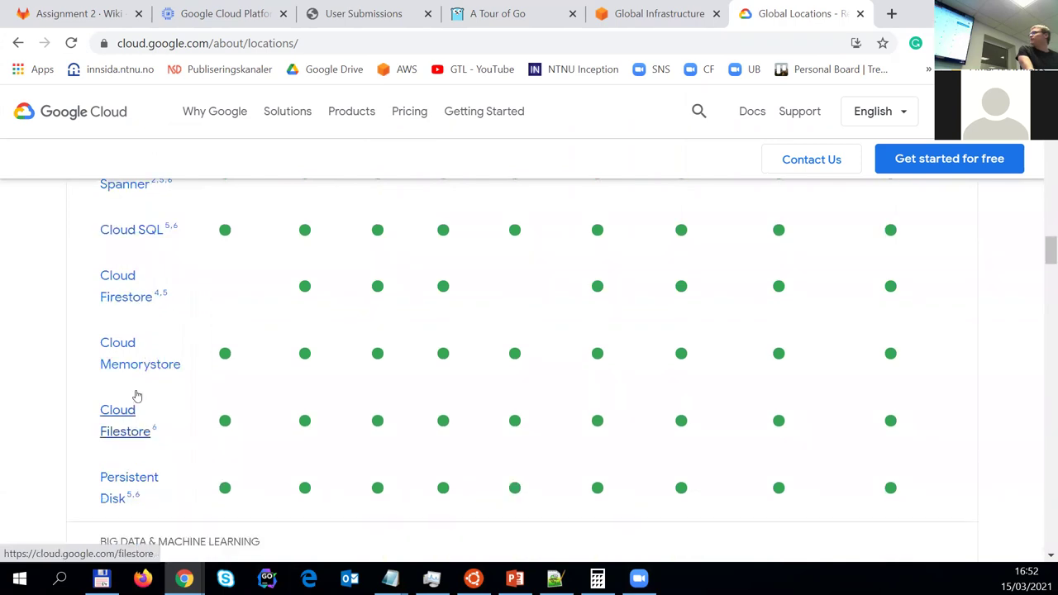
pyautogui.scroll(-1, 137, 394)
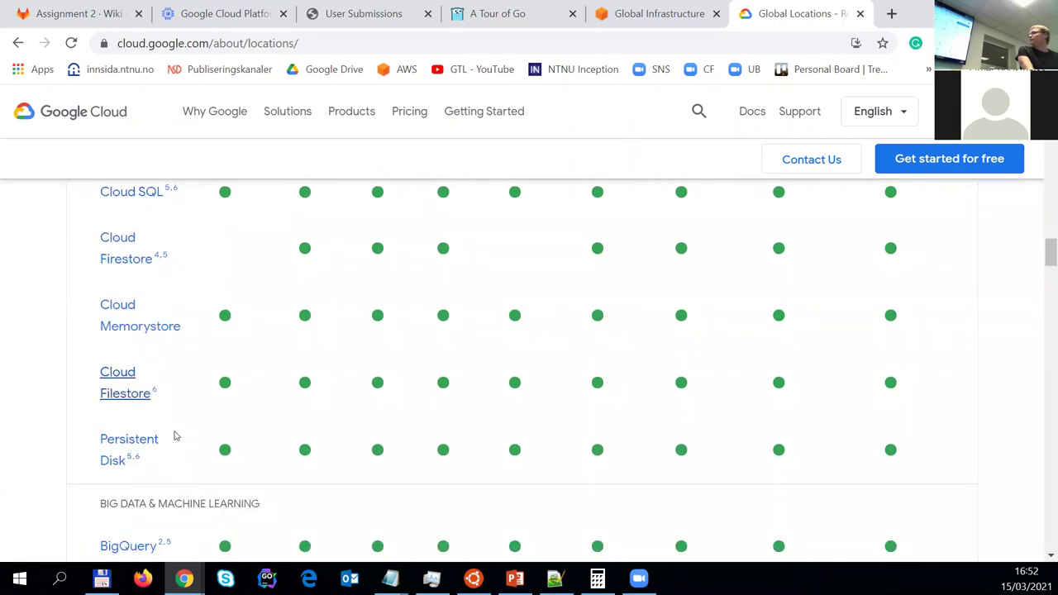
pyautogui.scroll(-1, 174, 435)
pyautogui.scroll(-2, 174, 435)
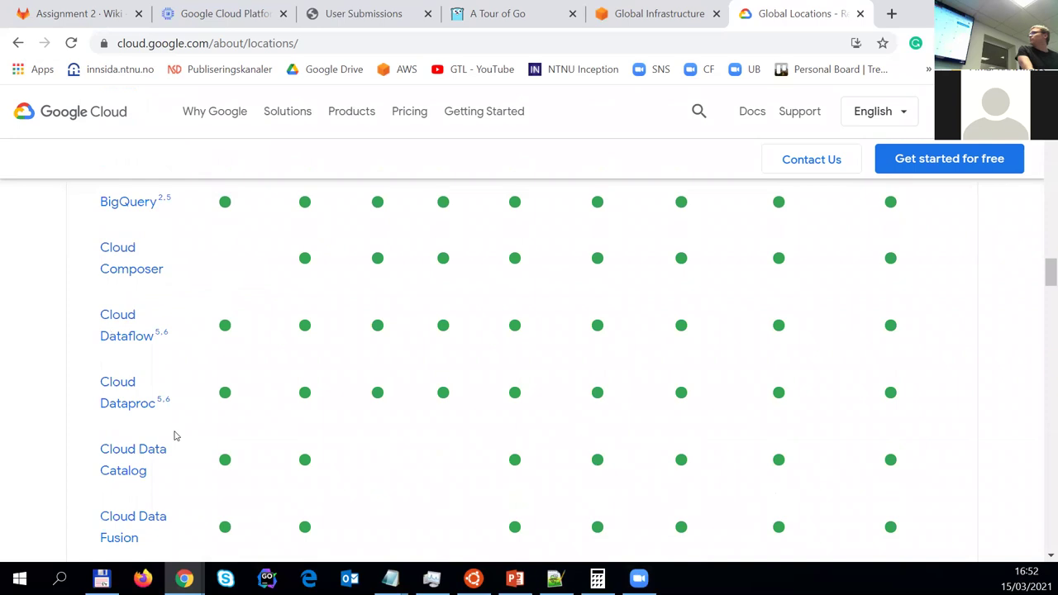
pyautogui.scroll(-1, 303, 406)
# Return to the Google Cloud regions map and review the locations across all continents.
pyautogui.scroll(10, 301, 407)
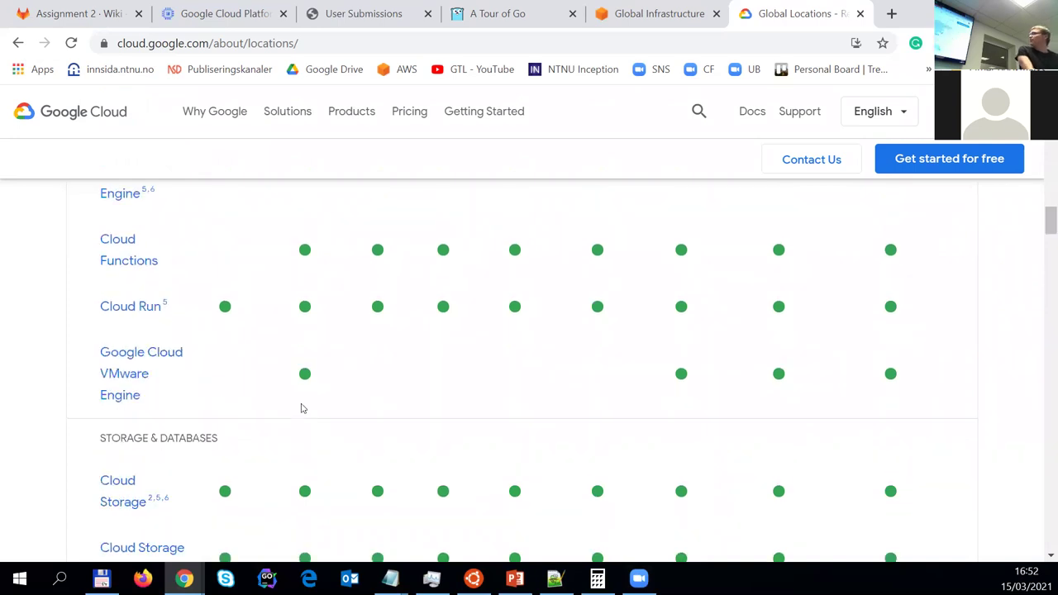
pyautogui.scroll(10, 302, 406)
pyautogui.scroll(1, 302, 407)
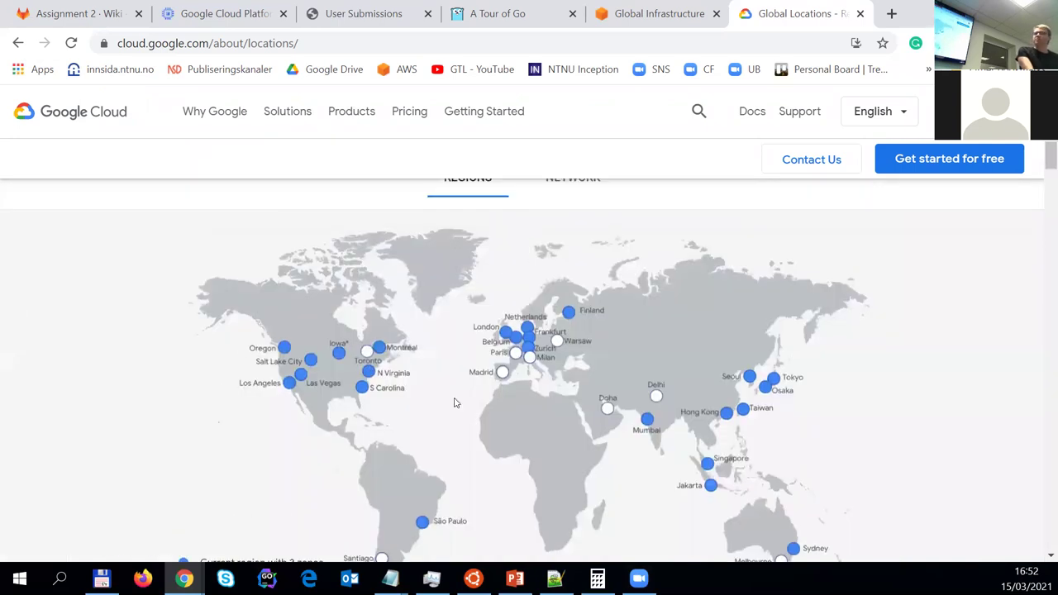
pyautogui.scroll(-1, 468, 410)
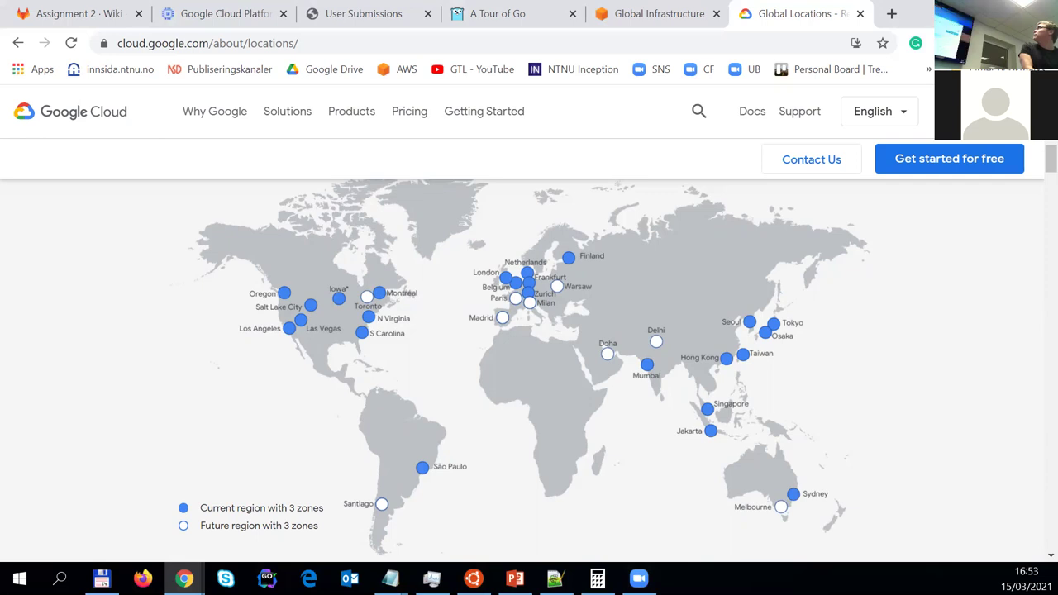
# Return to the Compute Engine VM instances list and open the external IP of demo-instance in europe-west3-c.
pyautogui.moveTo(904, 12); pyautogui.dragTo(393, 117)
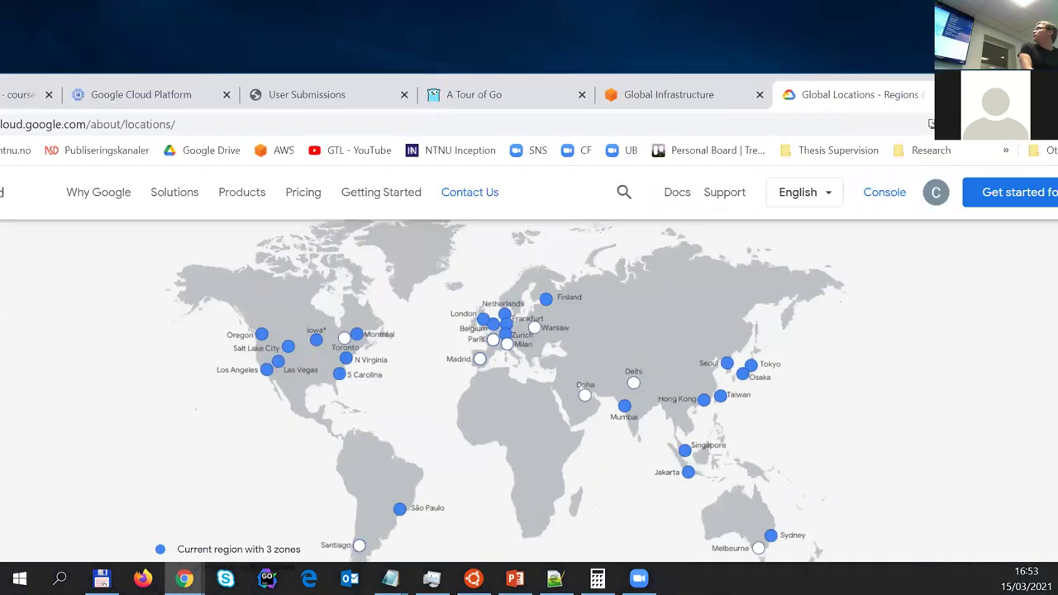
pyautogui.click(188, 105)
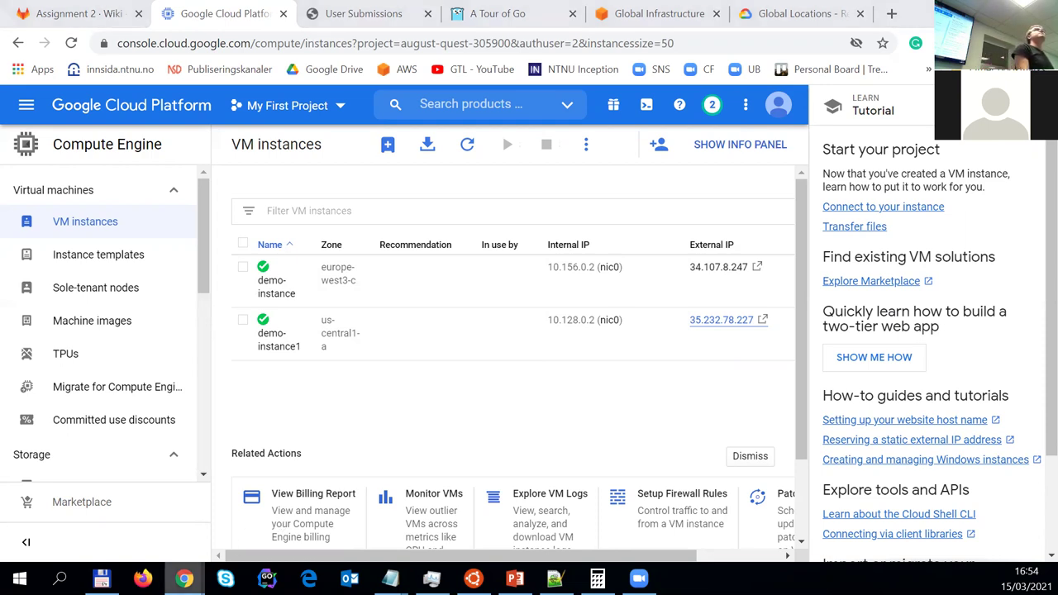
pyautogui.moveTo(183, 578)
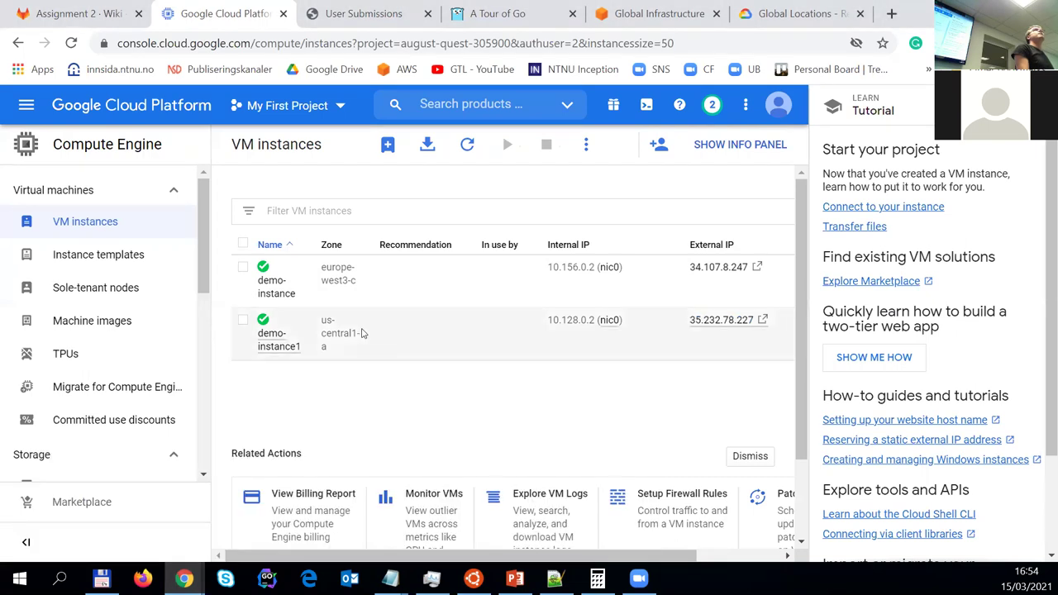
pyautogui.click(757, 269)
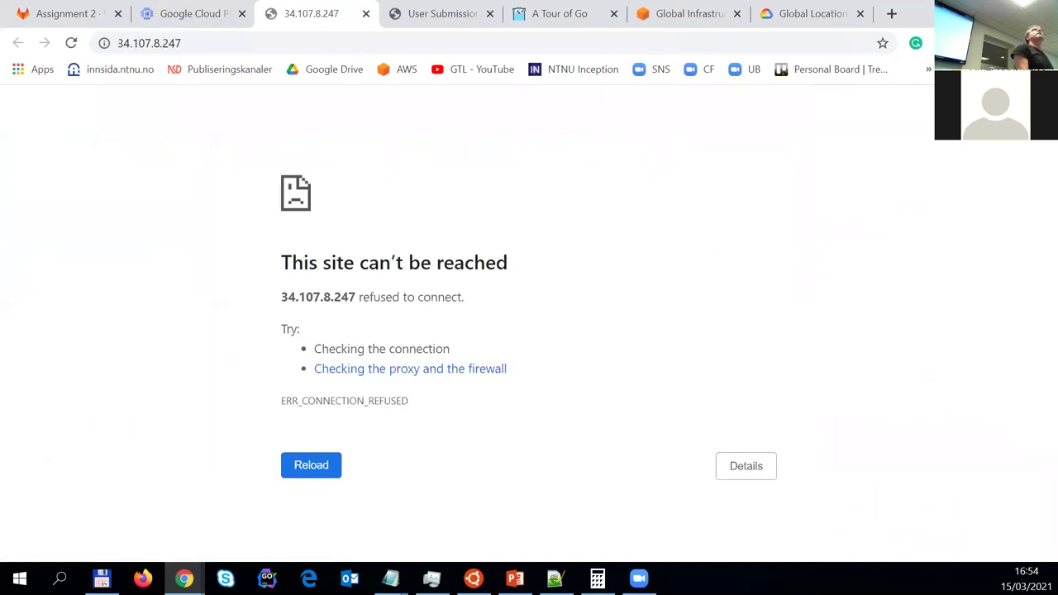
# Return to the VM instances list and open an SSH session to demo-instance in a browser window.
pyautogui.press('super+Down')
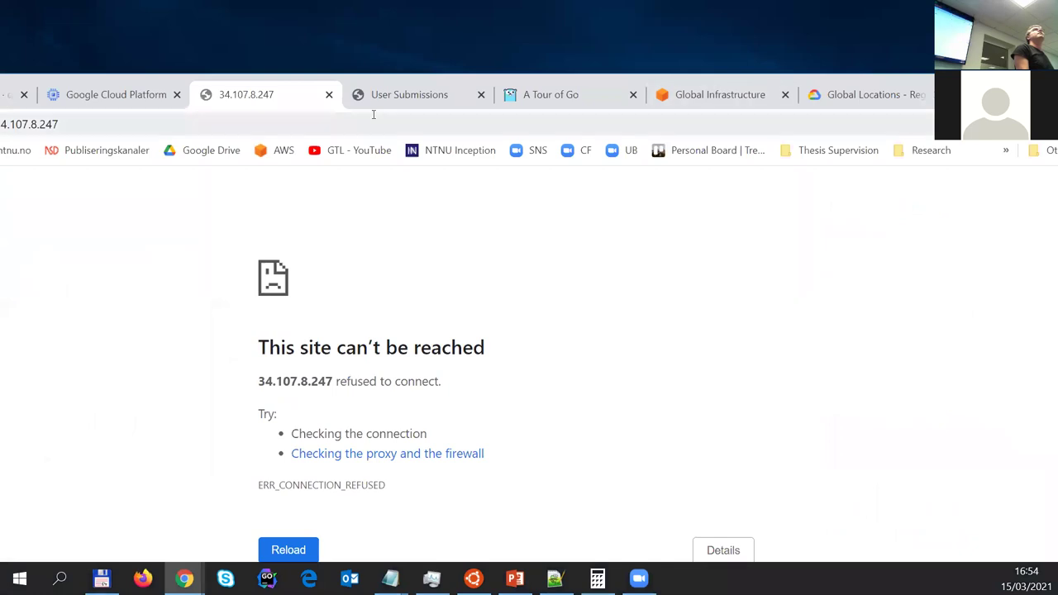
pyautogui.click(115, 94)
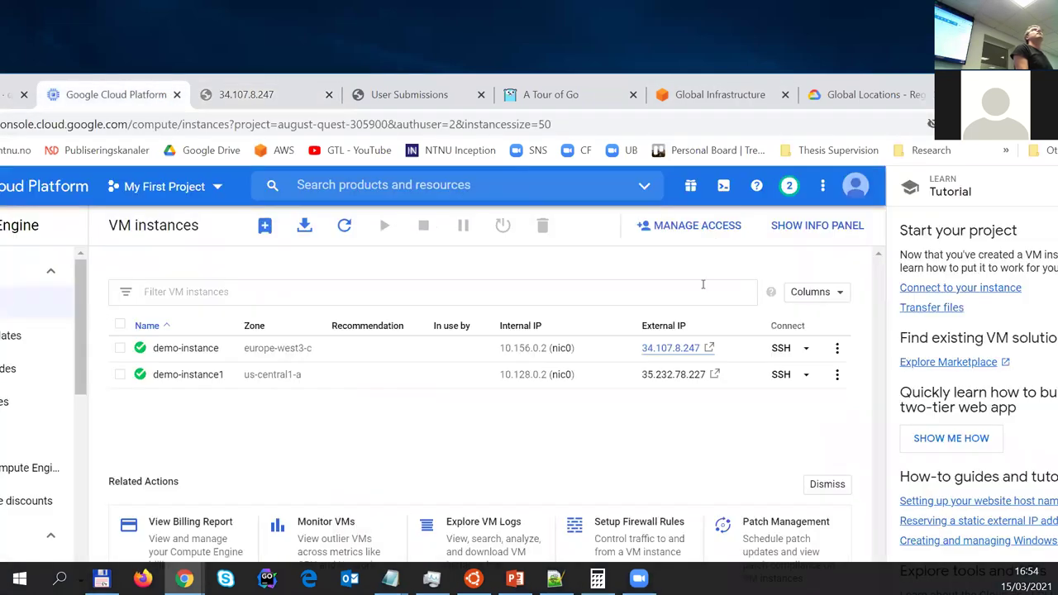
pyautogui.click(836, 348)
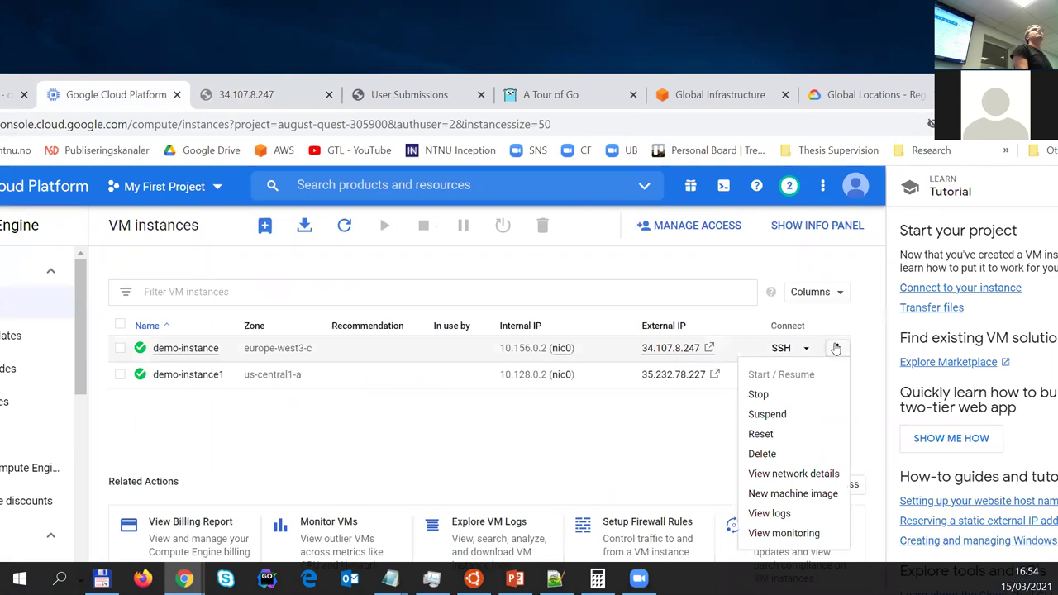
pyautogui.click(803, 348)
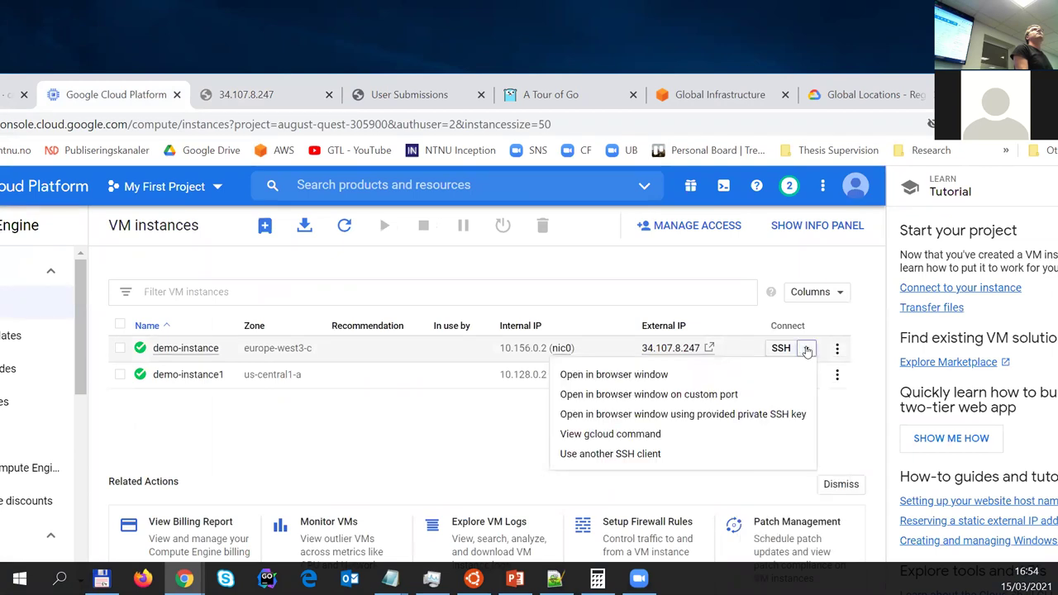
pyautogui.click(742, 377)
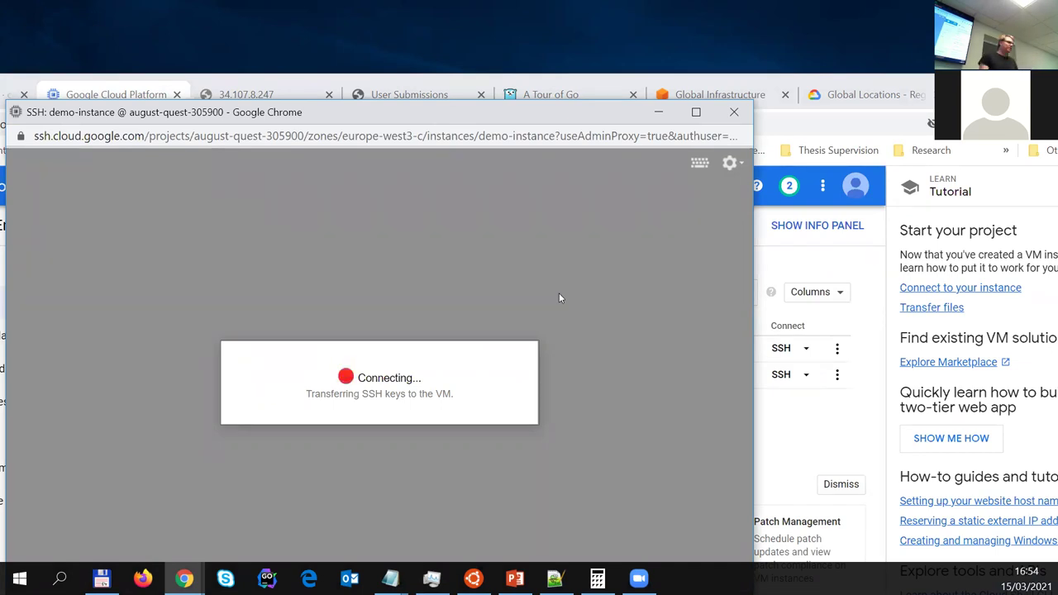
pyautogui.click(794, 434)
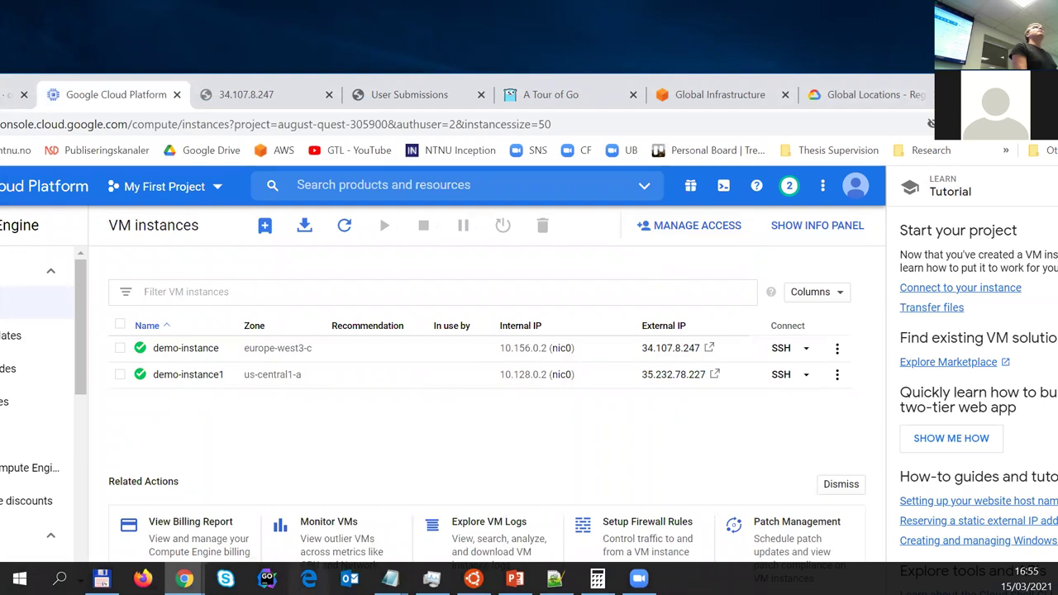
# Switch to the demo-instance SSH terminal, inspect its running processes with htop, then quit htop and minimize the terminal.
pyautogui.moveTo(184, 578)
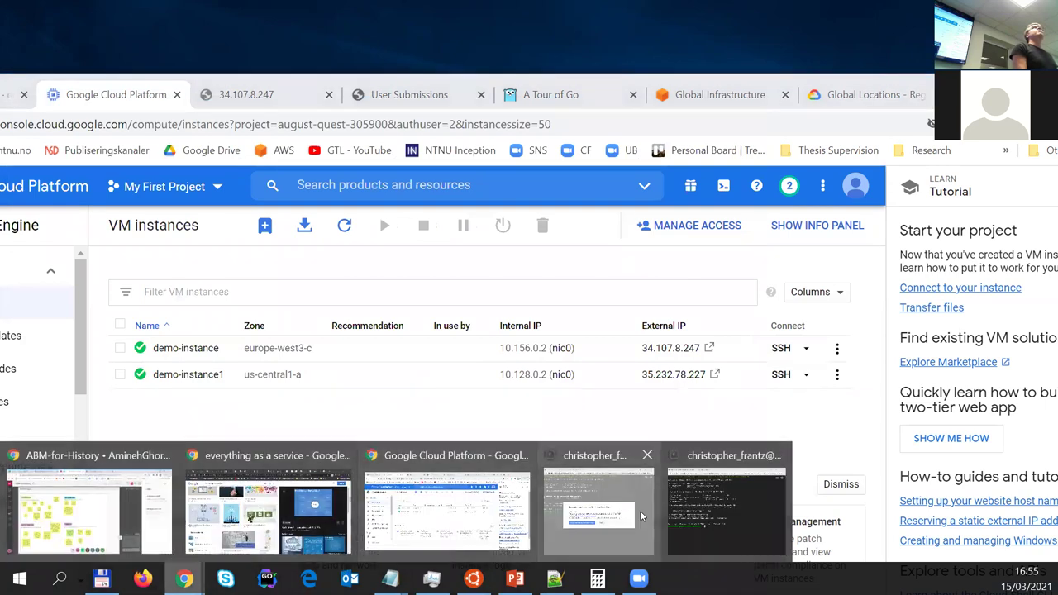
pyautogui.click(716, 511)
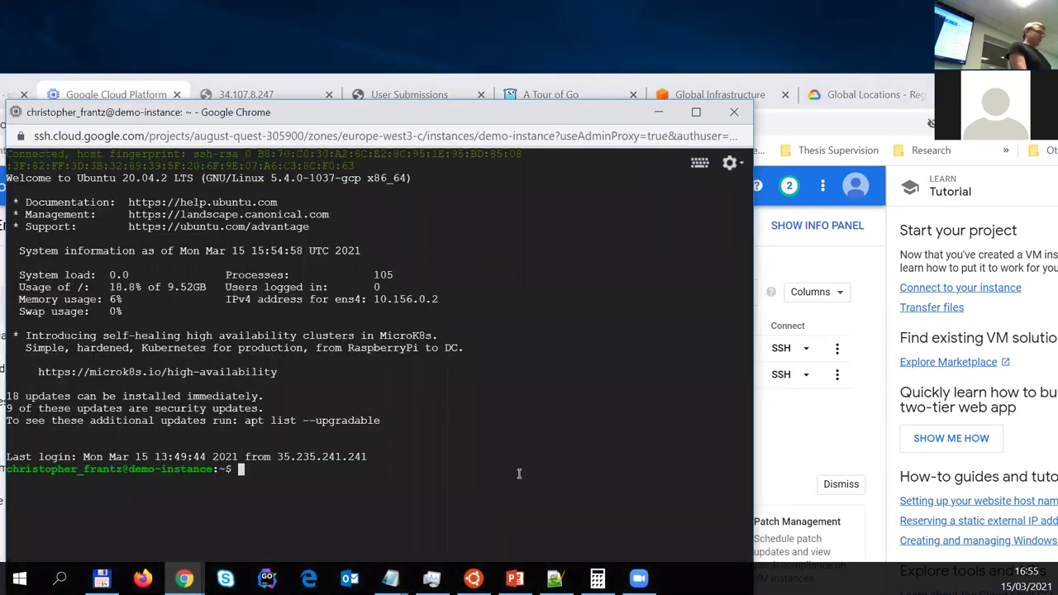
pyautogui.write('htop')
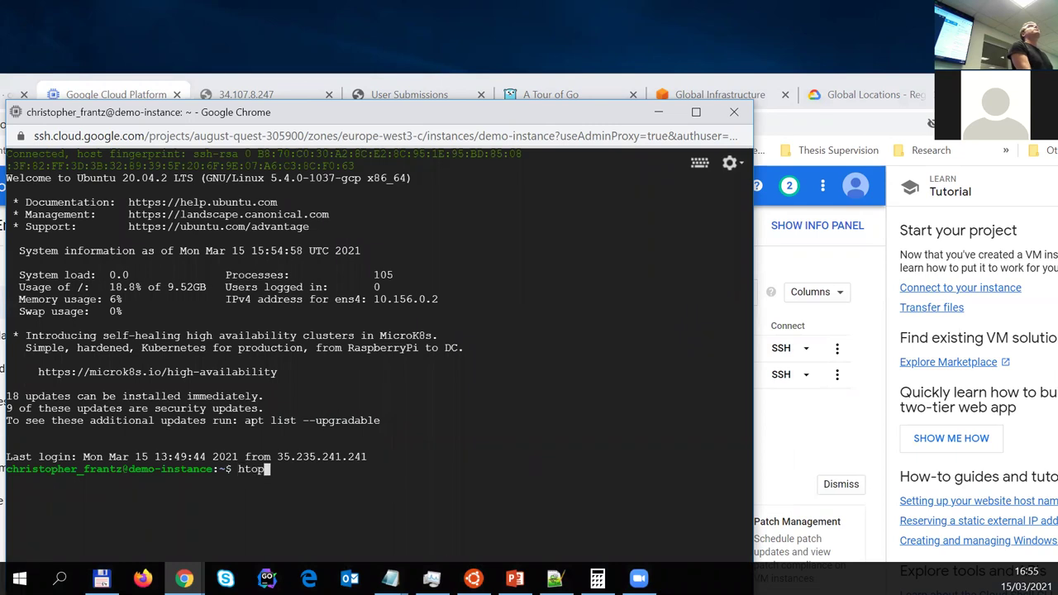
pyautogui.press('Return')
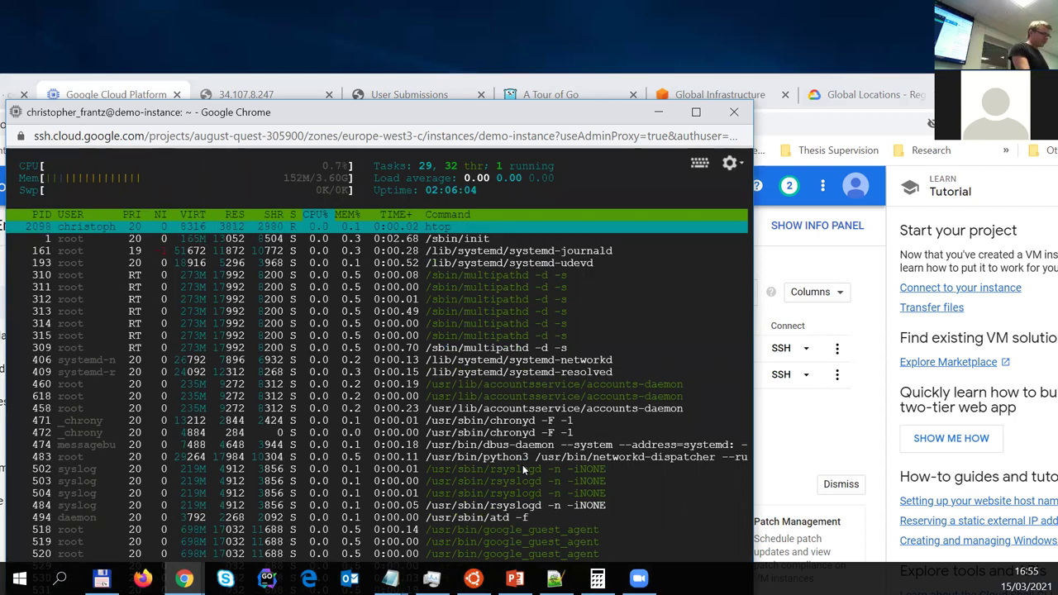
pyautogui.press('q')
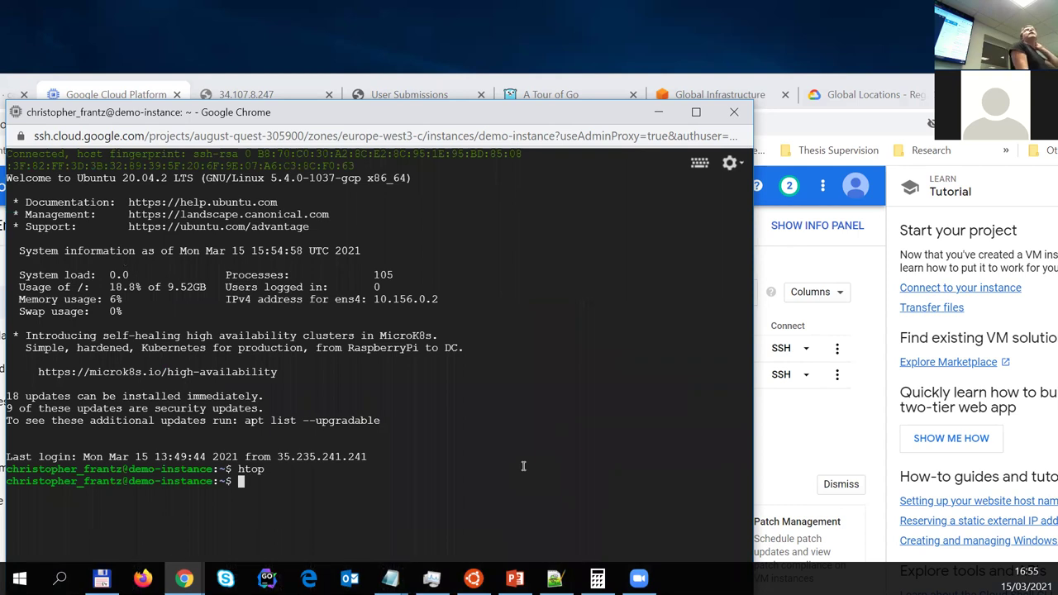
pyautogui.click(655, 112)
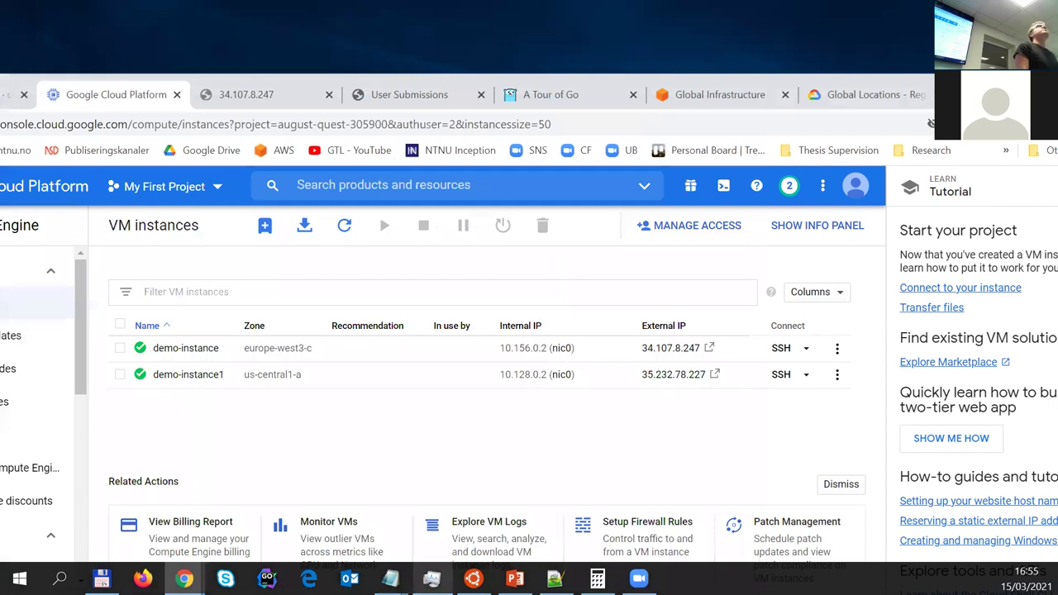
# Switch to the local Ubuntu terminal and place its window below the VM instances' external IPs.
pyautogui.click(472, 579)
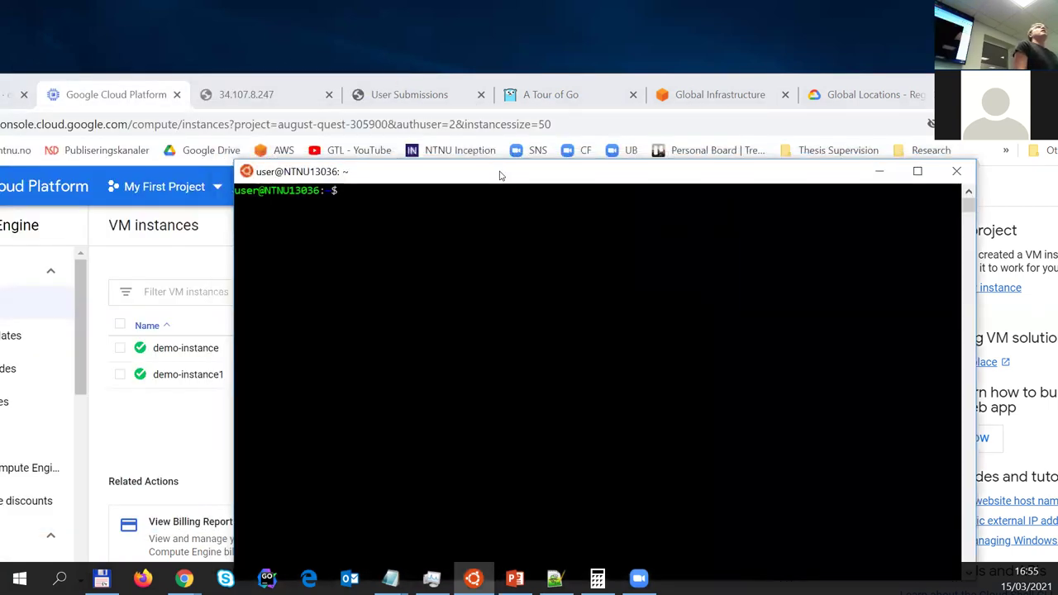
pyautogui.moveTo(499, 175); pyautogui.dragTo(812, 317)
pyautogui.moveTo(777, 354); pyautogui.dragTo(733, 407)
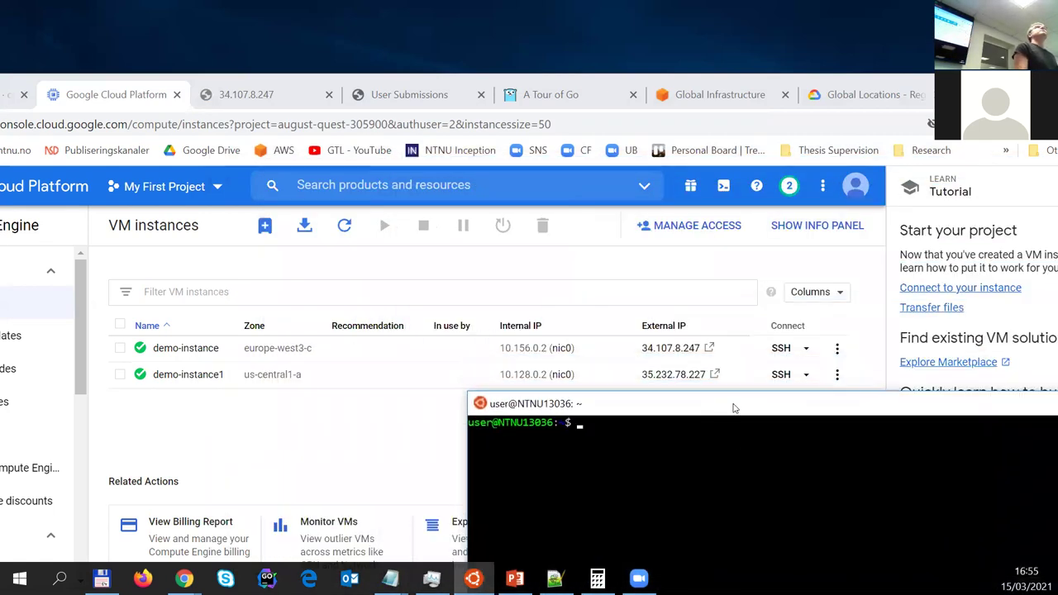
# Ping demo-instance's external IP 34.107.8.247, stop after several replies, and reposition the terminal to show the ping statistics.
pyautogui.write('ping')
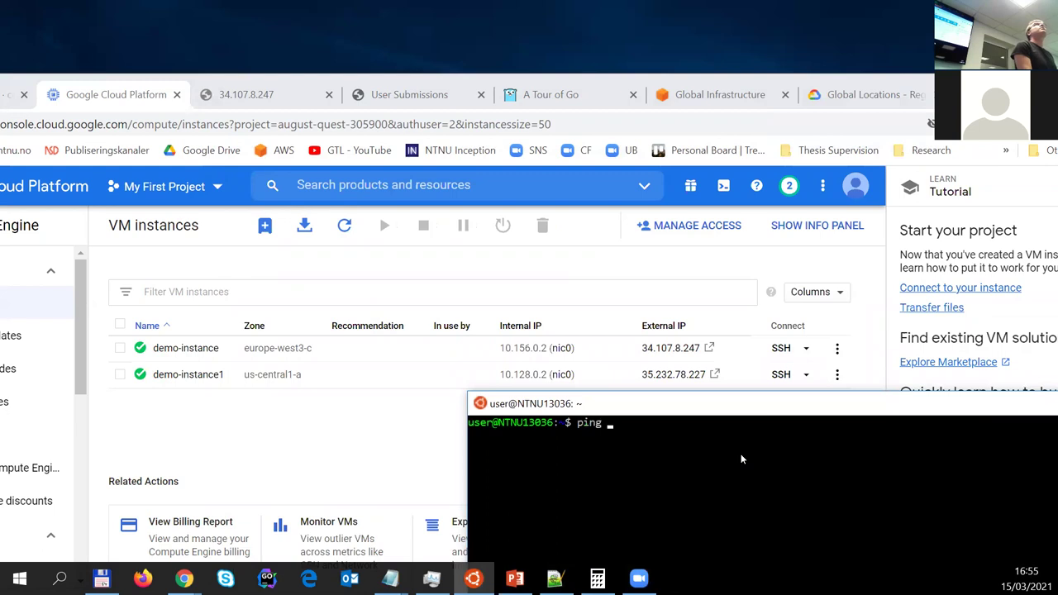
pyautogui.write(' 34.')
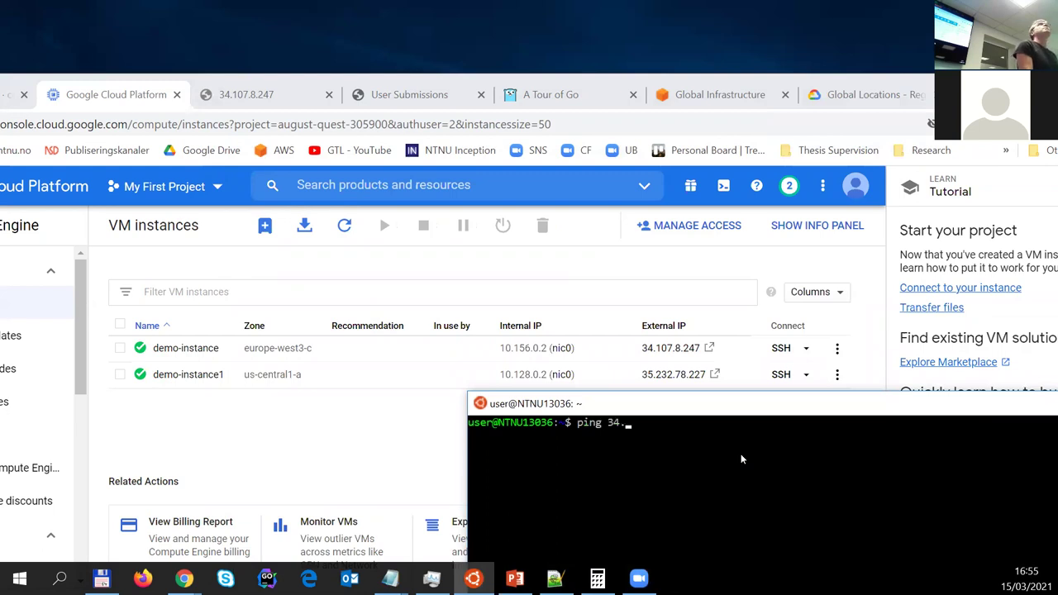
pyautogui.write('107.8.247')
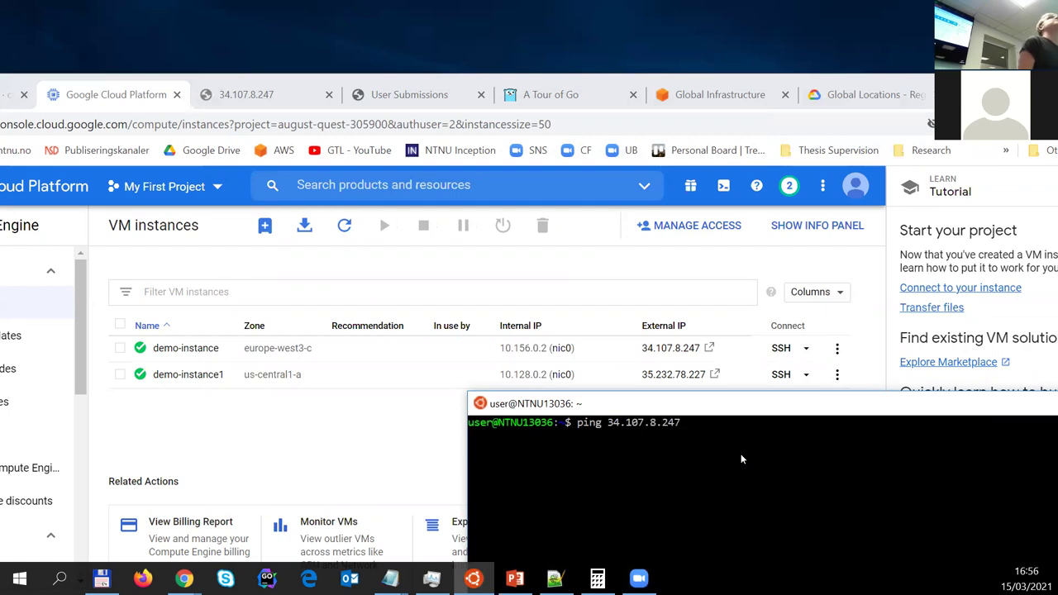
pyautogui.press('Return')
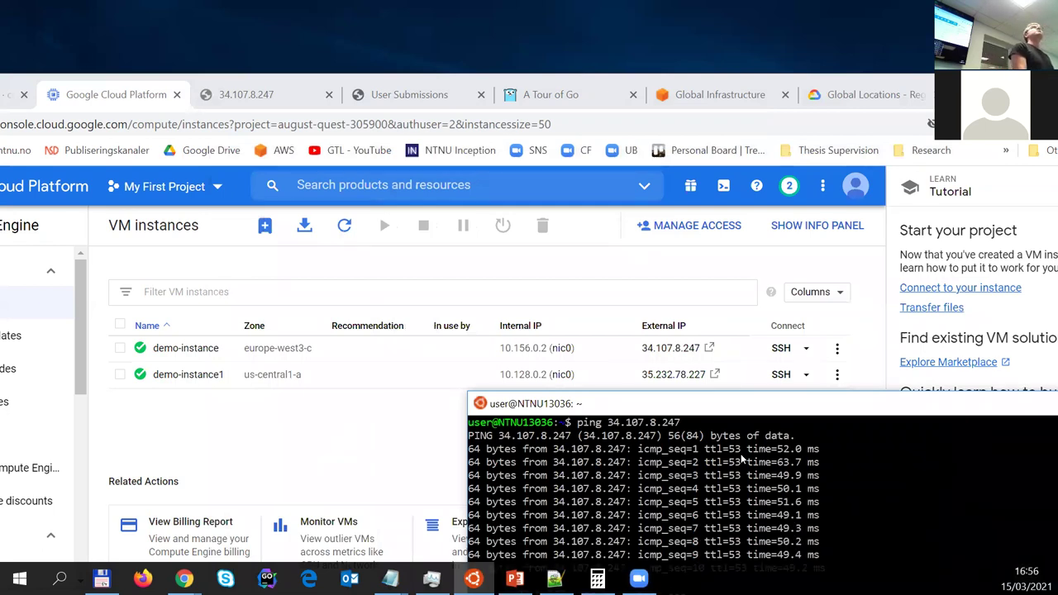
pyautogui.hotkey('ctrl', 'c')
pyautogui.moveTo(731, 415); pyautogui.dragTo(741, 369)
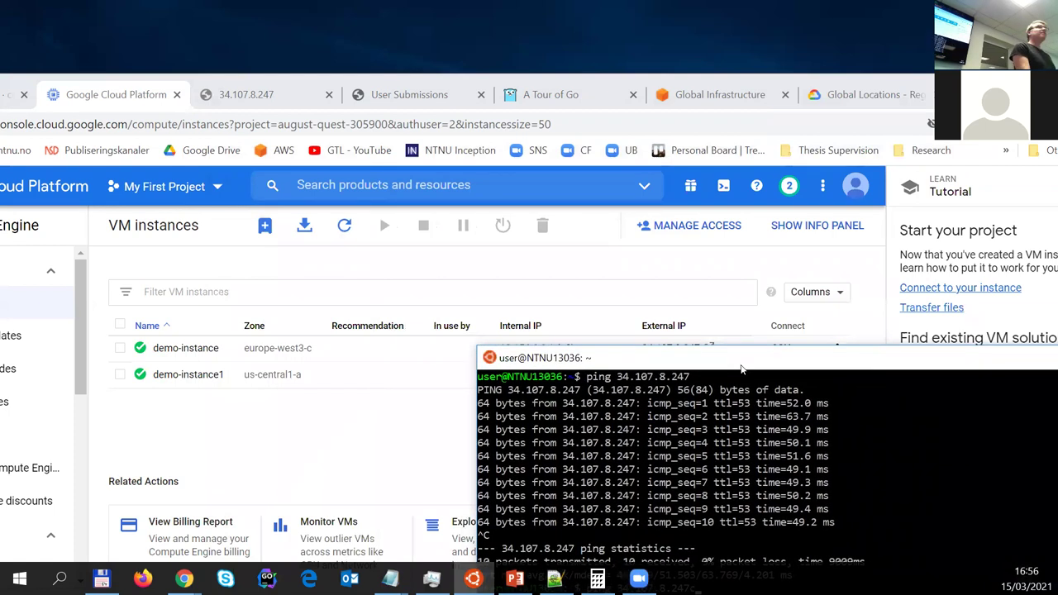
pyautogui.moveTo(725, 369); pyautogui.dragTo(706, 314)
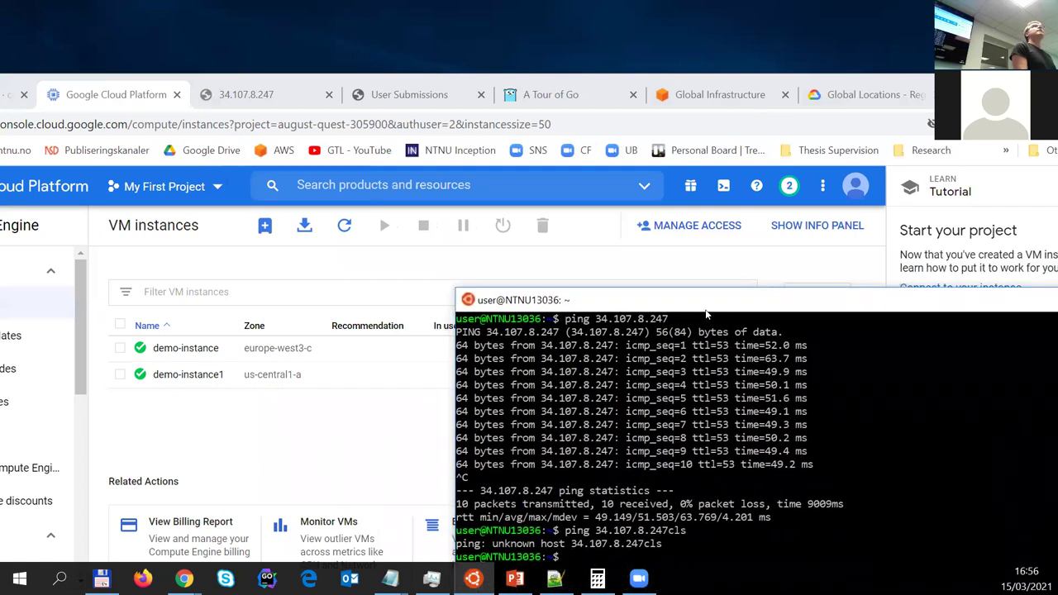